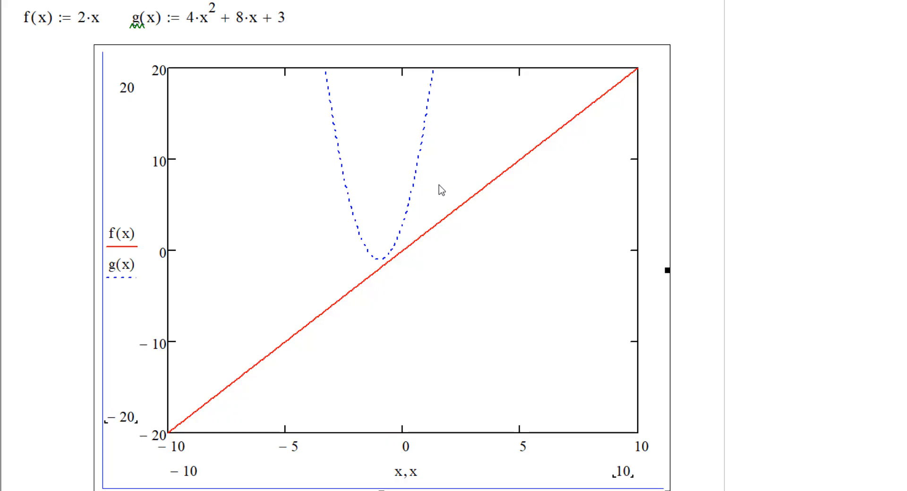
Enable a secondary Y axis in the formatting settings of the f(x) and g(x) plot.
left_click(800, 239)
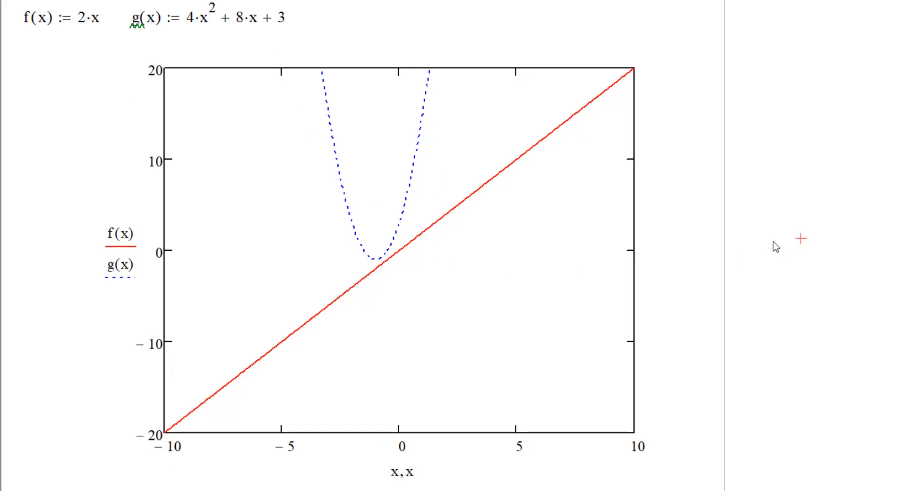
left_click(381, 230)
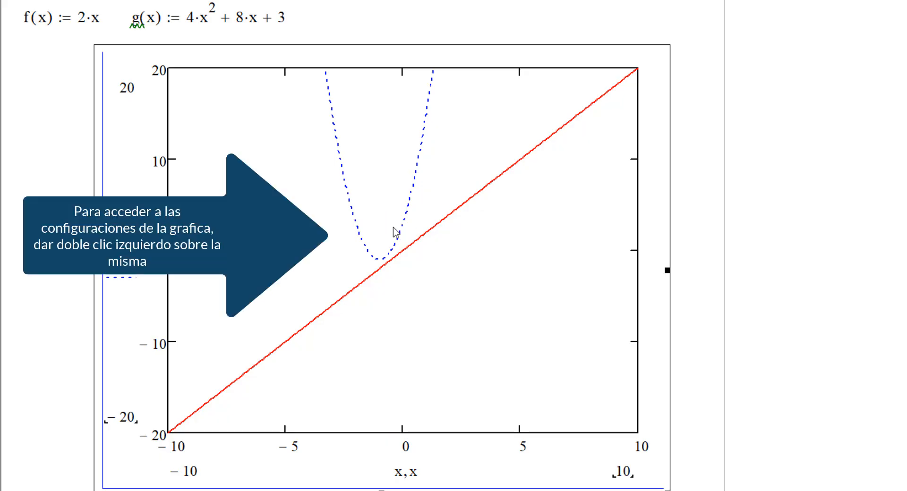
double_click(395, 232)
left_click_drag(597, 118, 447, 132)
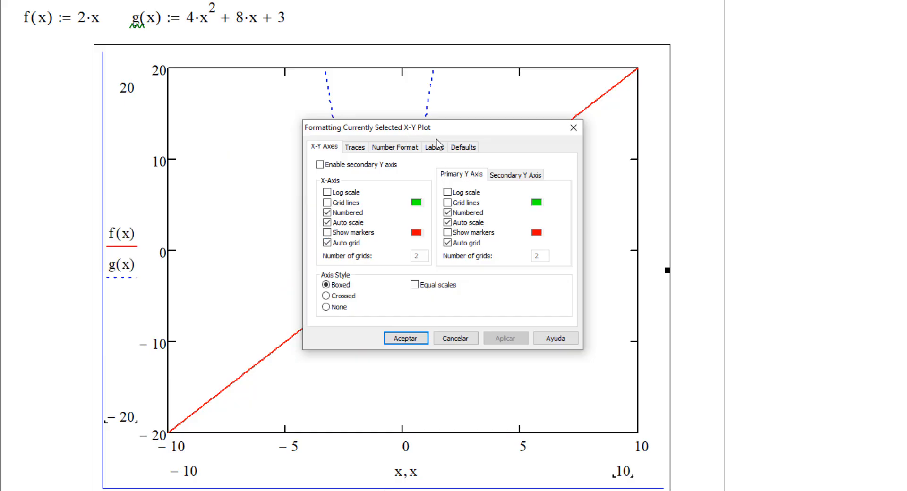
left_click(355, 147)
left_click(390, 147)
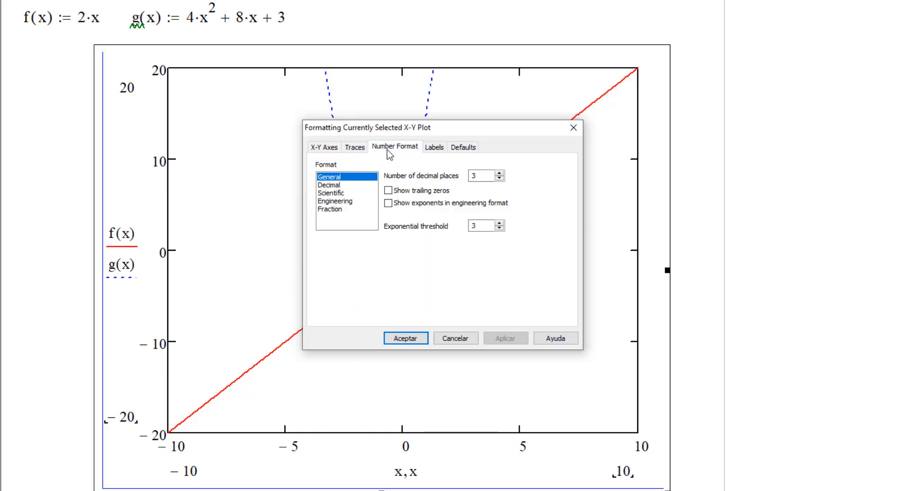
left_click(326, 148)
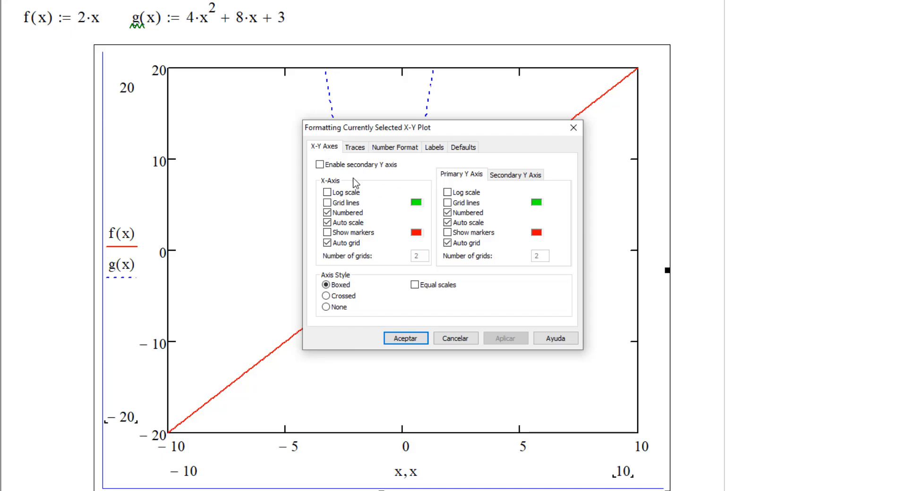
left_click(363, 167)
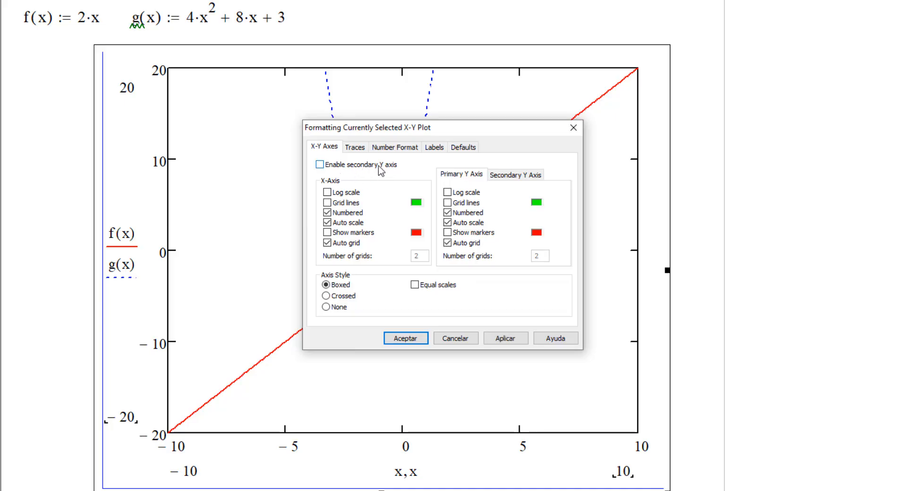
left_click(415, 339)
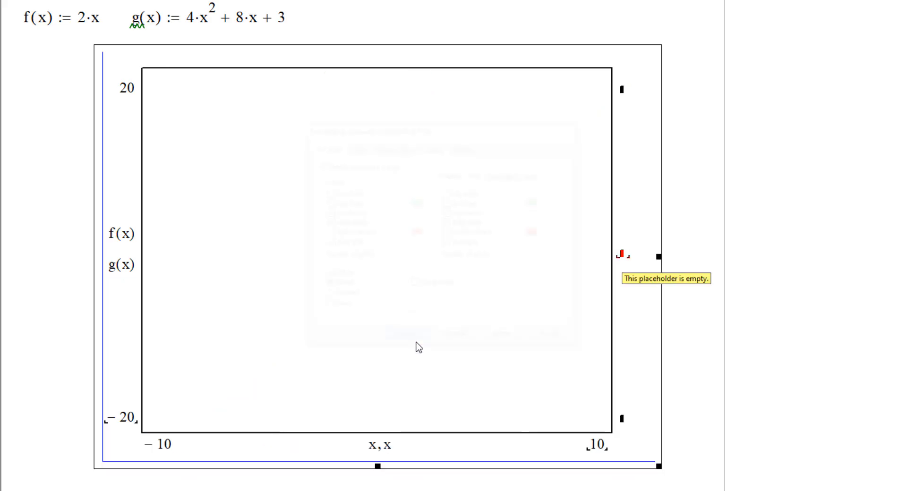
Define the function h(x) := x^3 above the plot, beside the g(x) definition.
left_click(621, 254)
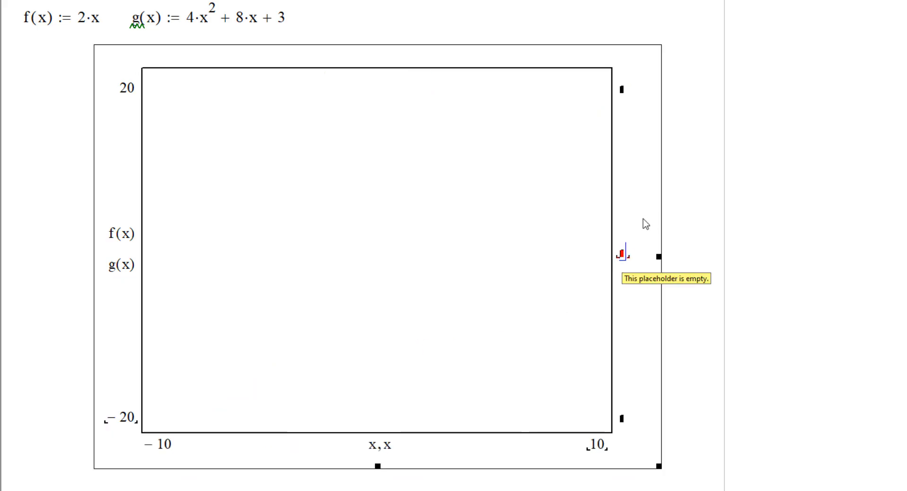
left_click(327, 13)
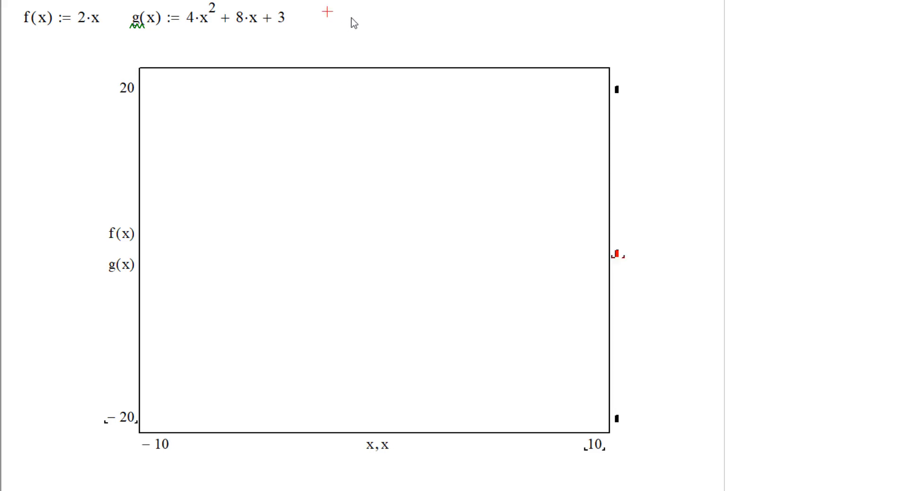
left_click(351, 19)
type("h(")
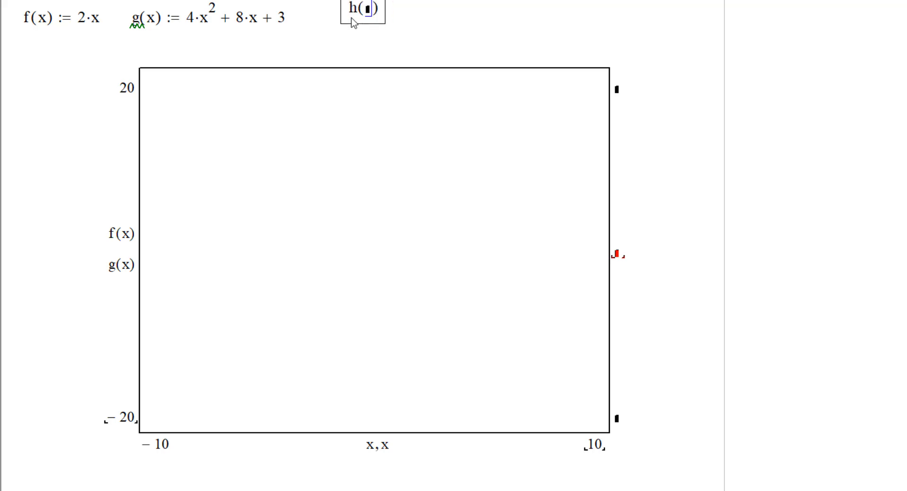
type("x) := x^3")
left_click(613, 21)
Assign h(x) to the empty secondary Y axis placeholder and plot it.
left_click(616, 254)
type("h(")
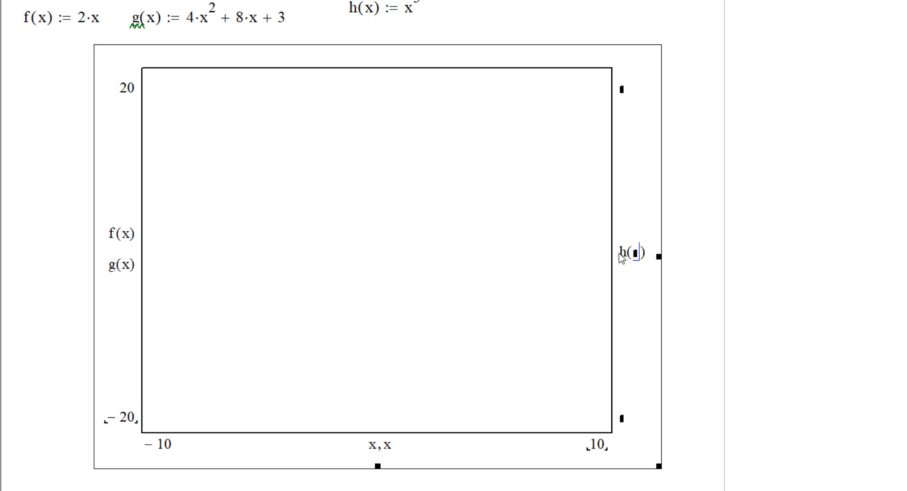
type("x")
left_click(840, 258)
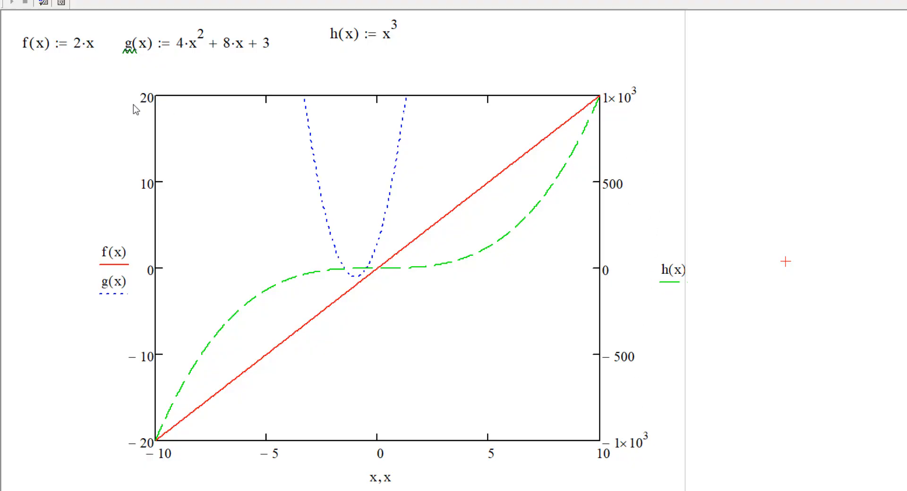
Disable the plot's secondary Y axis and turn on log scale for the X axis.
double_click(488, 239)
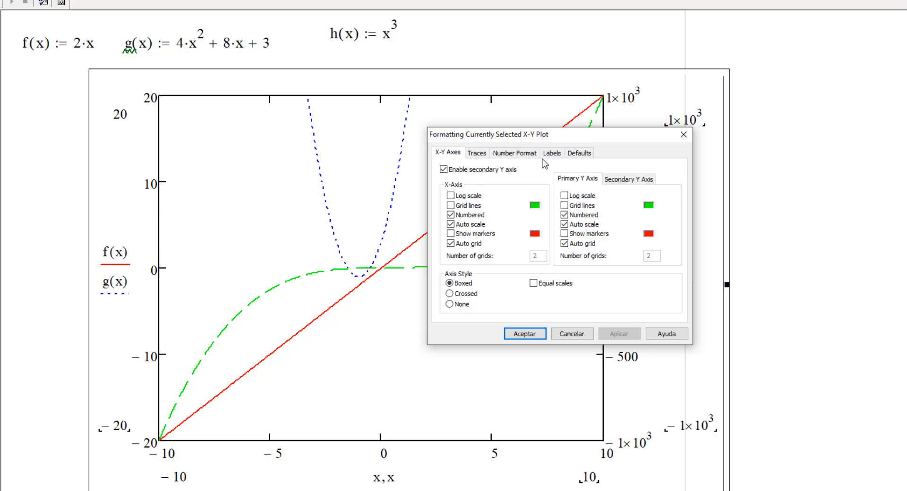
left_click(501, 170)
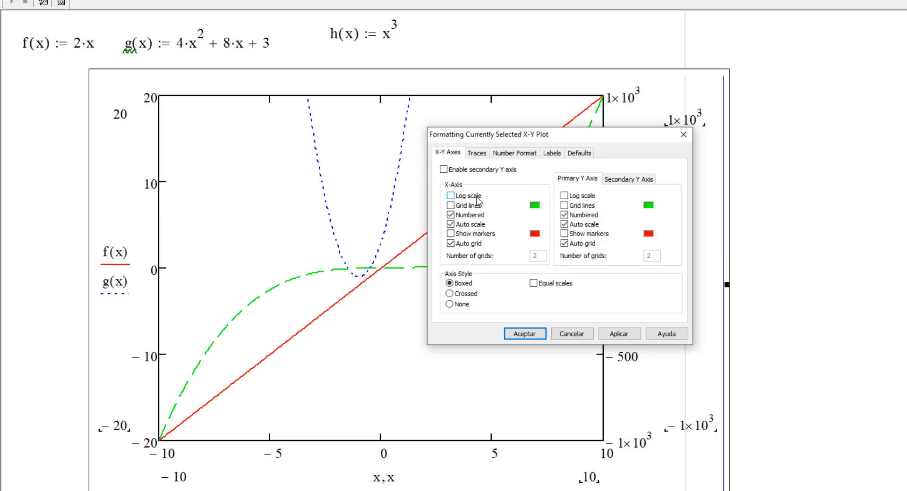
left_click(472, 196)
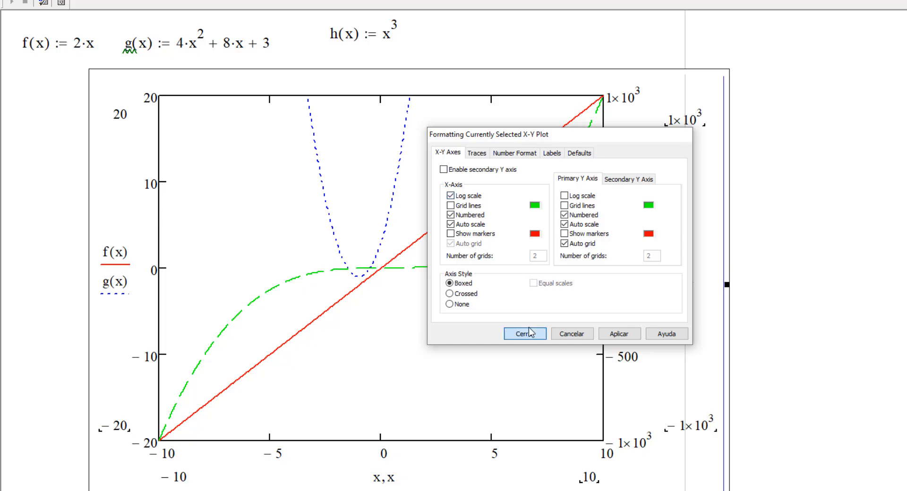
left_click(525, 334)
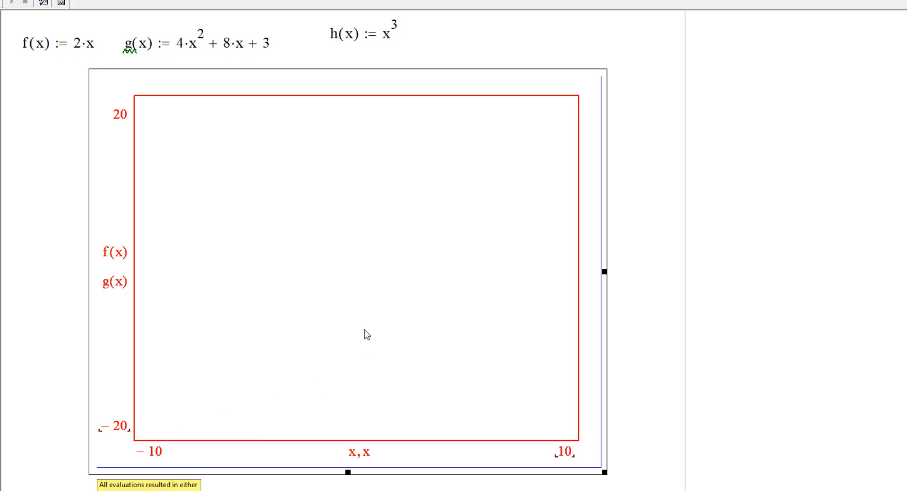
Turn off the X axis log scale and show grid lines on both the X axis and the primary Y axis.
right_click(398, 282)
key("f")
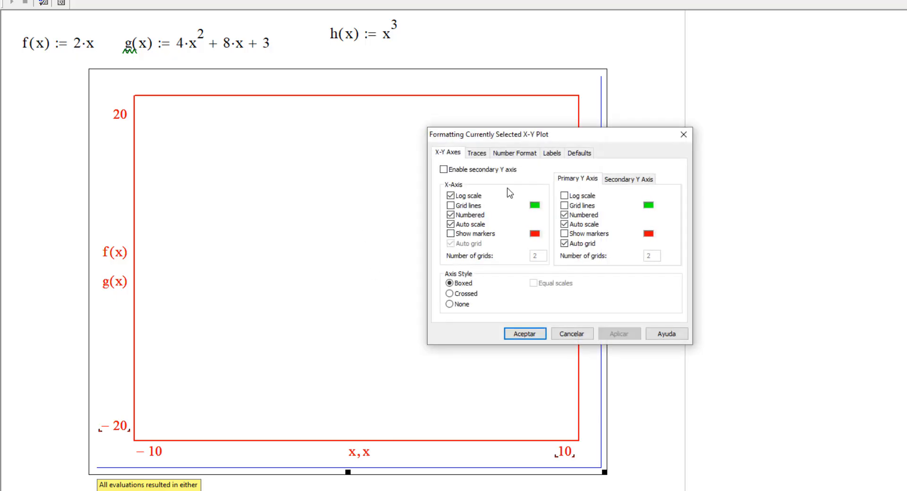
left_click(466, 196)
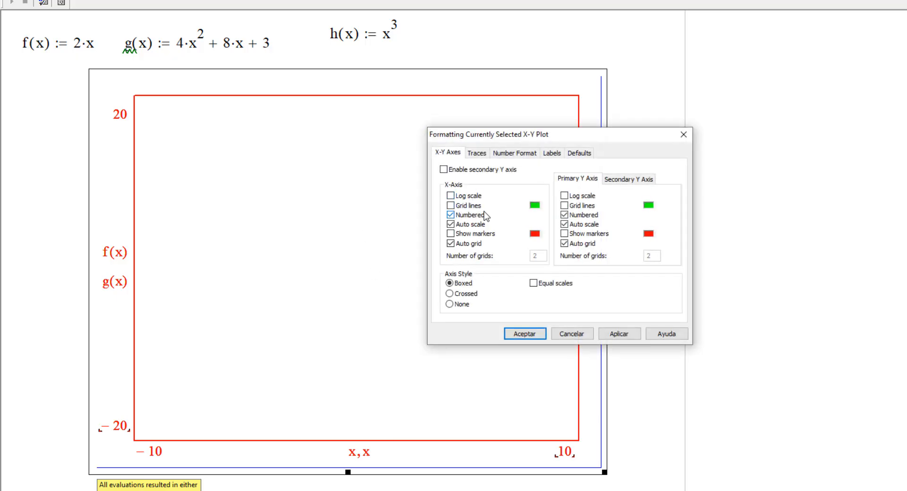
left_click(474, 208)
left_click(626, 181)
left_click(596, 181)
left_click(621, 182)
left_click(590, 179)
left_click(535, 336)
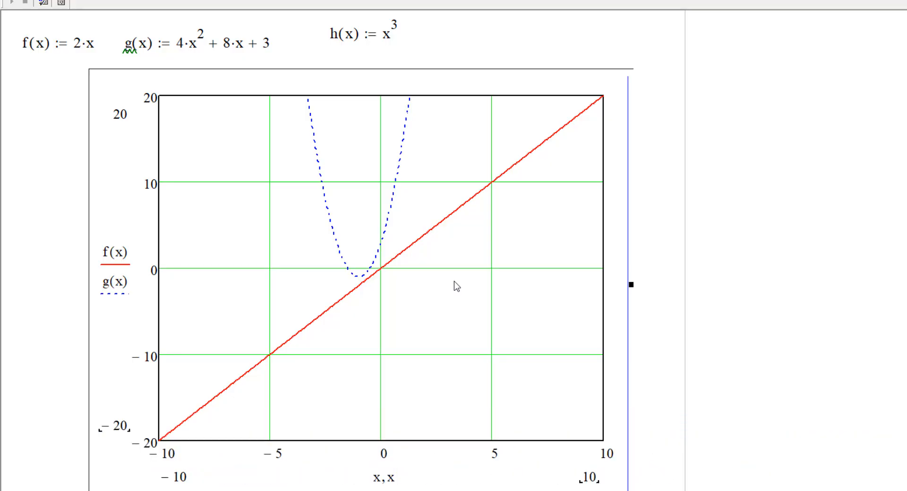
Turn off the grid lines on the X axis and the primary Y axis.
double_click(461, 272)
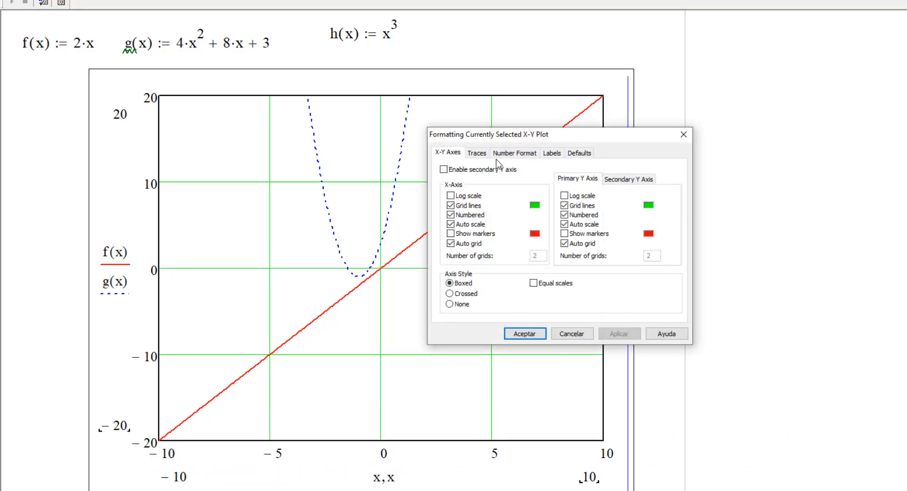
left_click(478, 206)
left_click(564, 206)
left_click(525, 334)
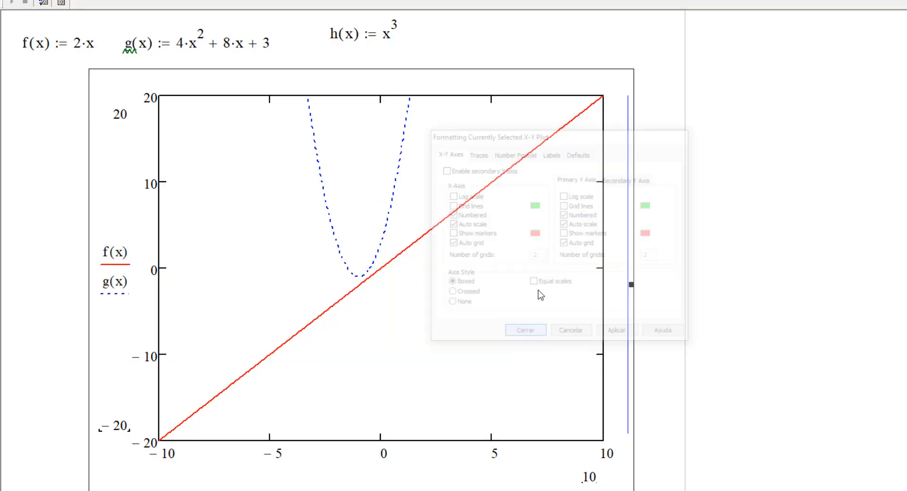
Turn on grid lines for the X and primary Y axes and color the X axis grid lines yellow.
double_click(528, 266)
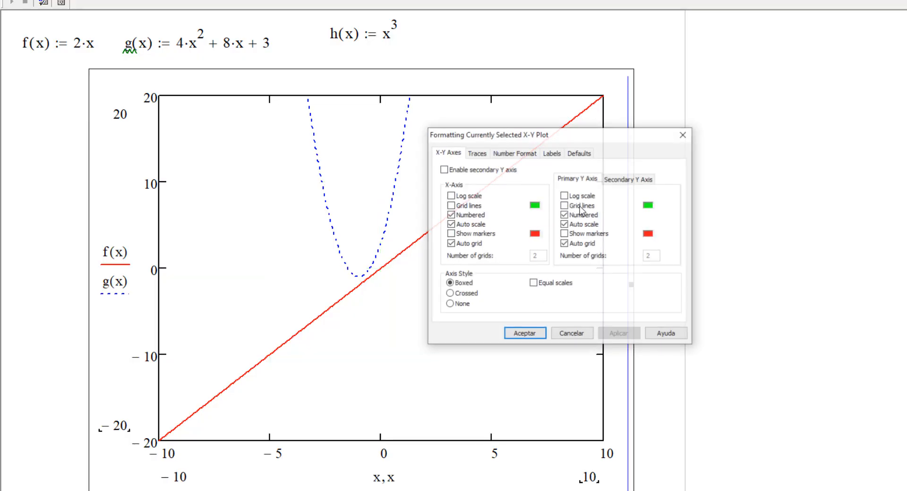
left_click(478, 206)
left_click(586, 210)
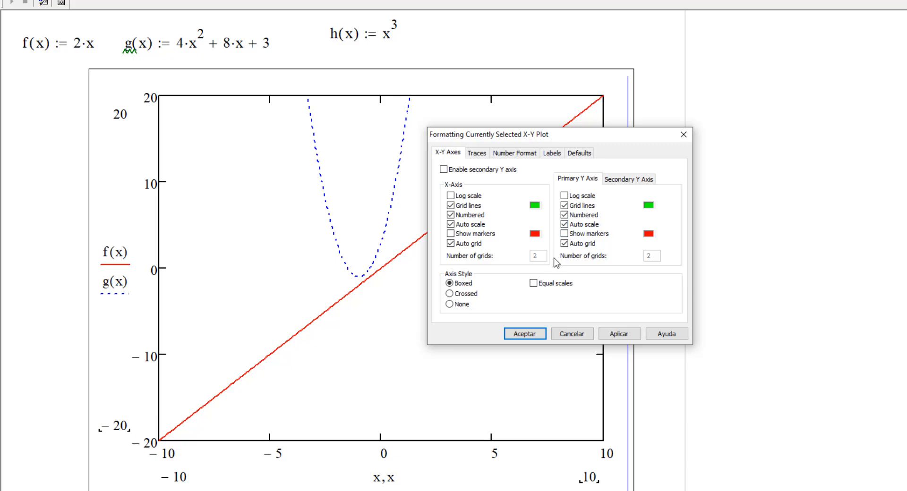
left_click(538, 206)
left_click(508, 177)
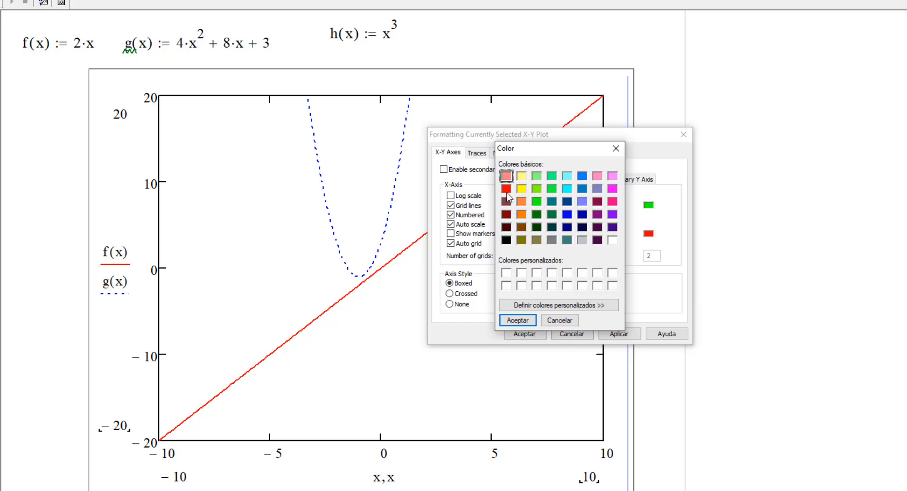
left_click(506, 189)
left_click(518, 320)
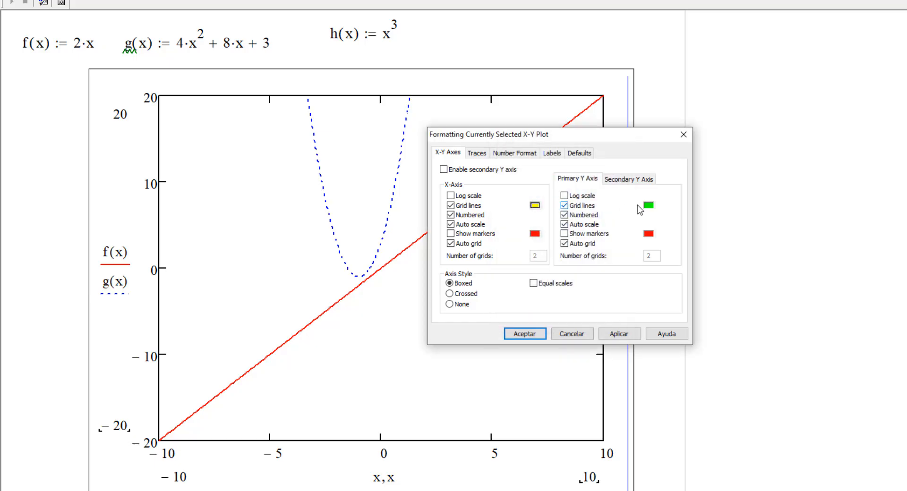
Color the primary Y axis grid lines purple and apply the grid formatting to the plot.
left_click(651, 207)
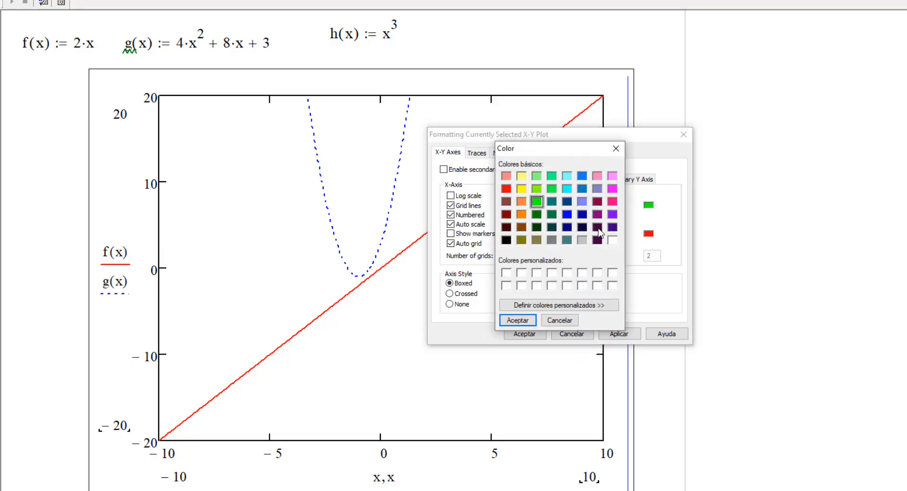
left_click(612, 214)
left_click(524, 320)
left_click(536, 333)
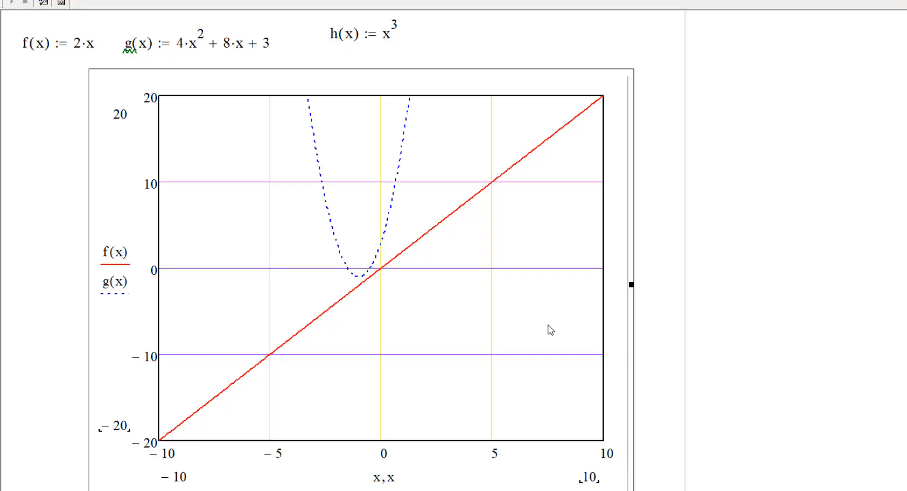
Change the grid line color of both the X axis and the primary Y axis to light green.
double_click(525, 247)
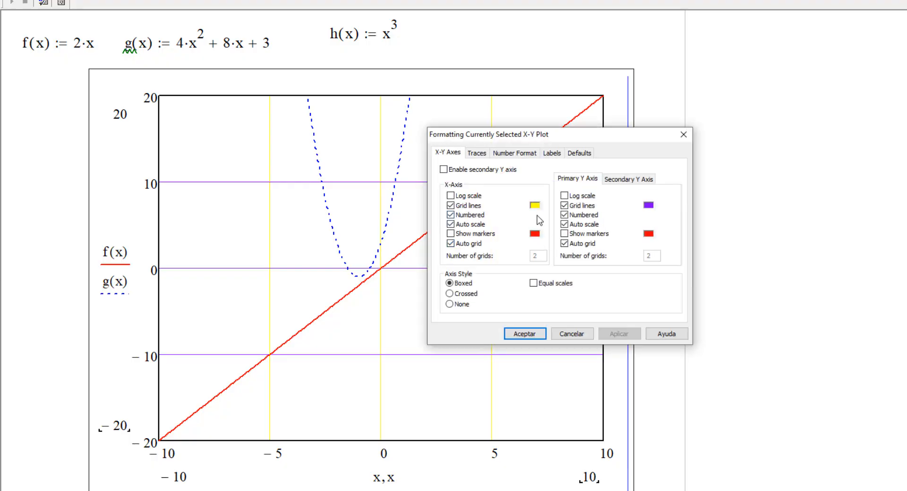
left_click(538, 208)
left_click(537, 178)
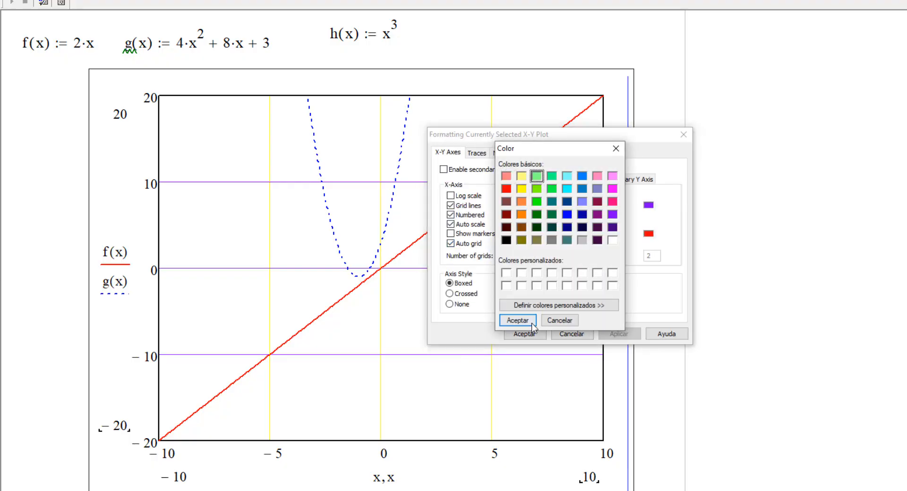
left_click(518, 320)
left_click(648, 206)
left_click(536, 176)
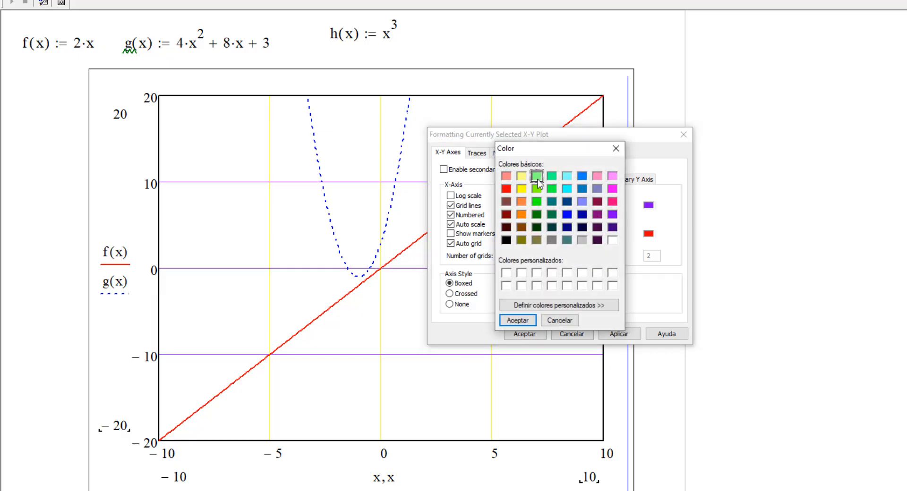
left_click(530, 319)
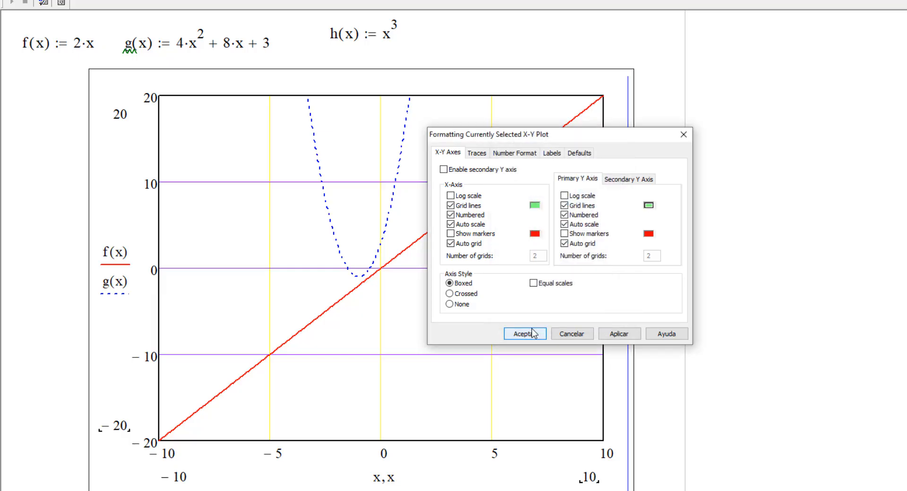
left_click(524, 334)
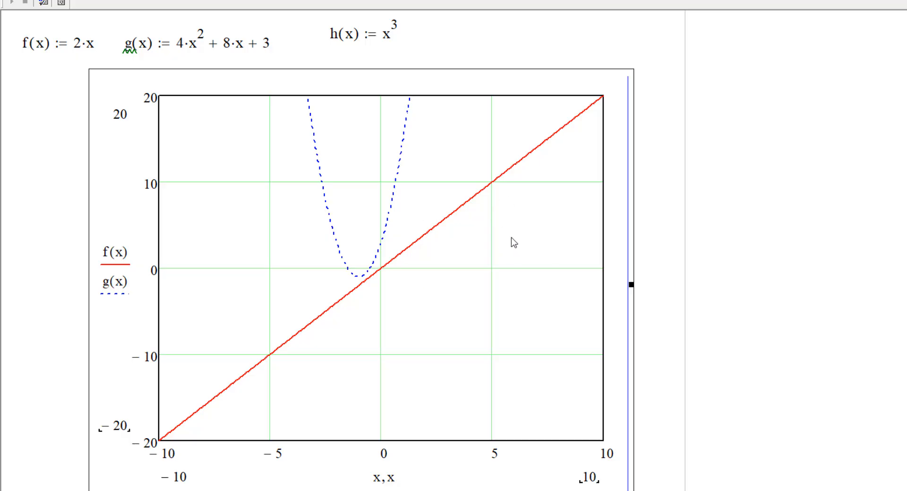
Turn off the Numbered option for the X axis and the primary Y axis.
double_click(474, 226)
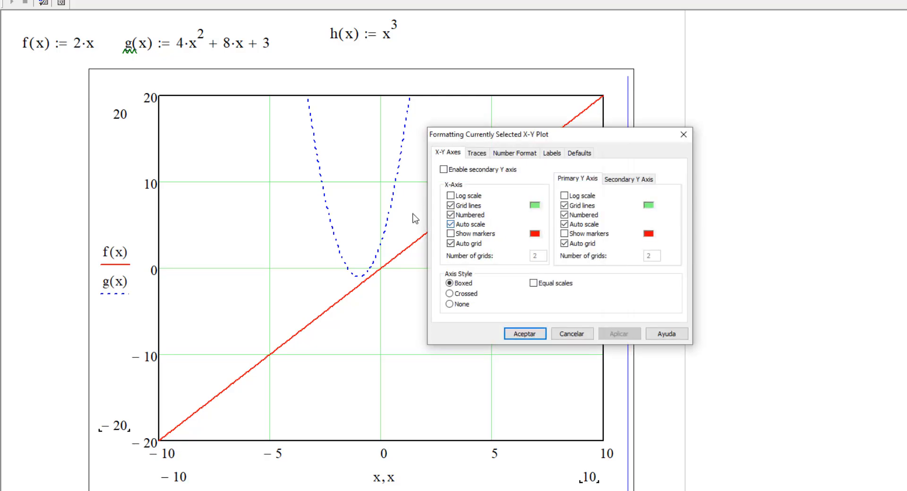
left_click(477, 217)
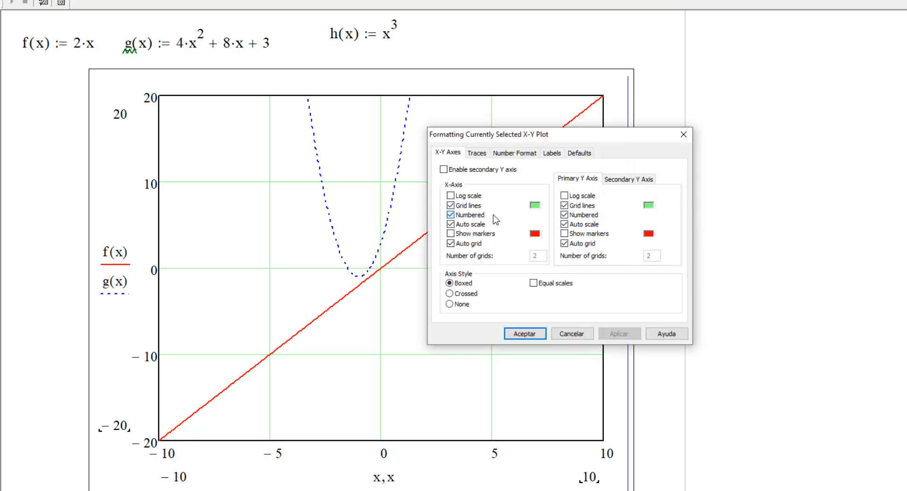
left_click(525, 333)
Turn the Numbered option back on for the X axis and the primary Y axis of the plot.
double_click(478, 311)
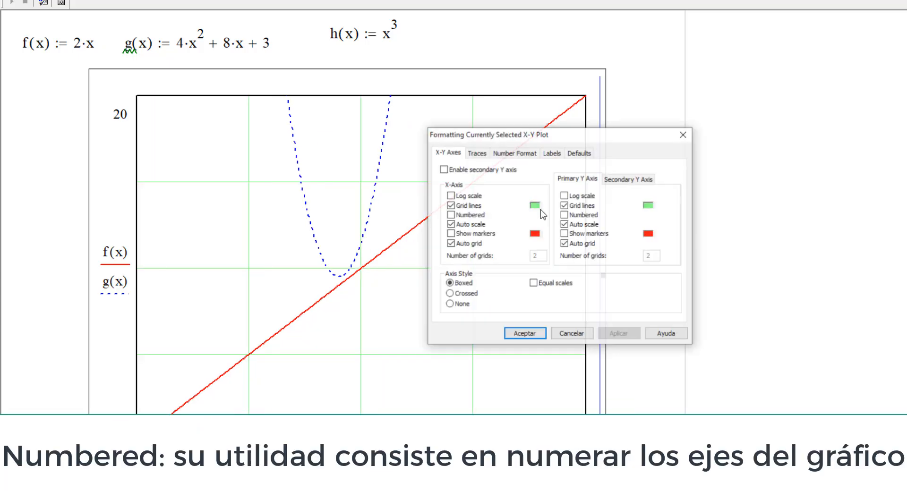
left_click(469, 215)
left_click(593, 216)
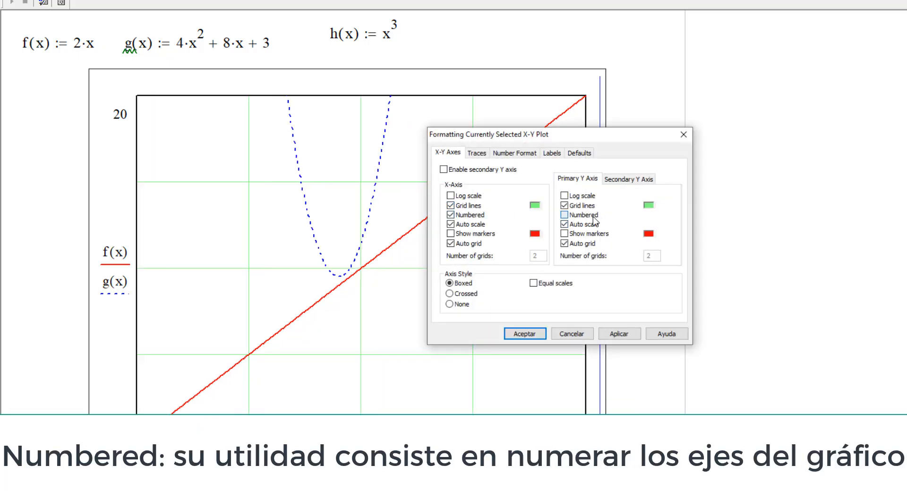
left_click(524, 333)
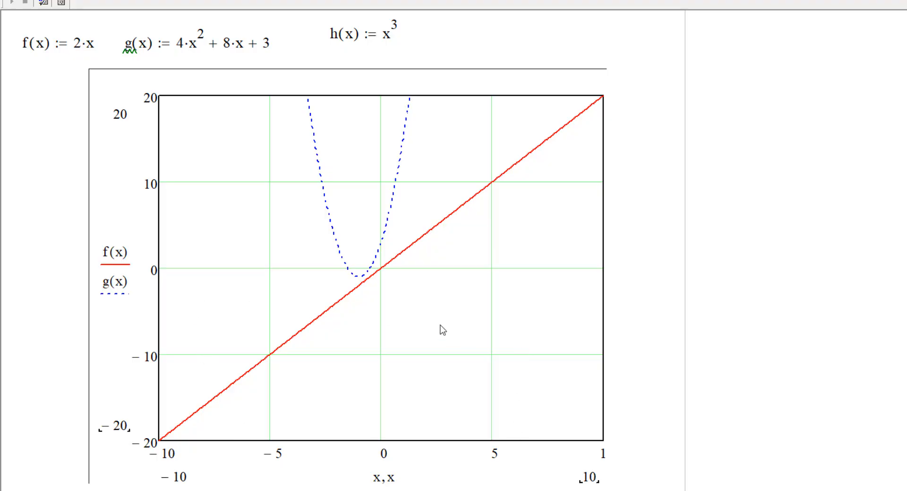
Turn Auto scale off and back on for the X axis and the primary Y axis, and accept the formatting.
double_click(407, 320)
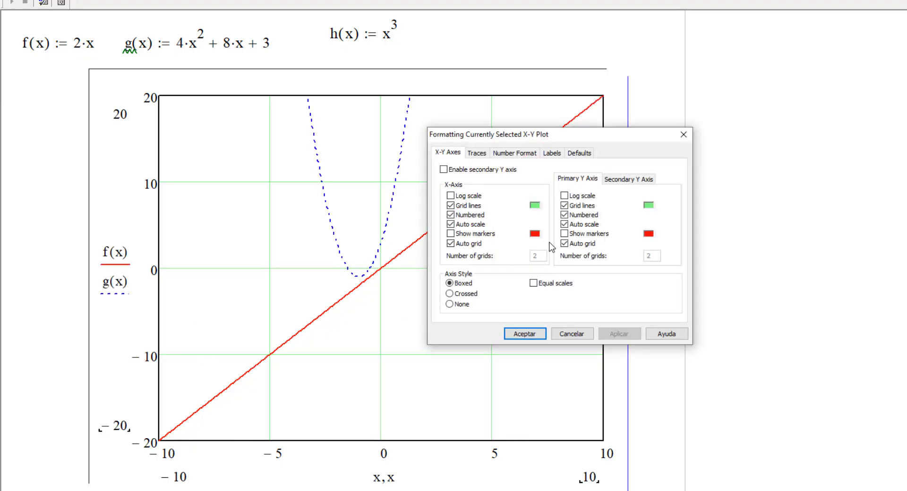
left_click(469, 226)
left_click(581, 226)
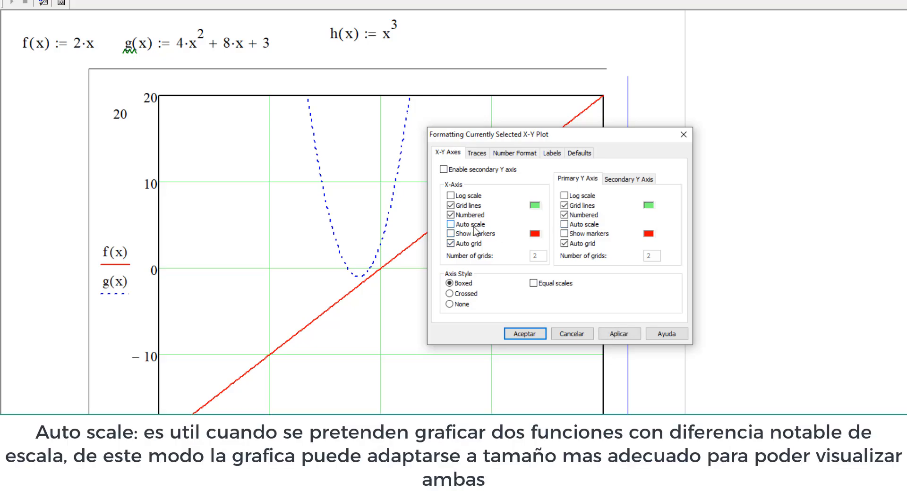
left_click(473, 227)
left_click(576, 227)
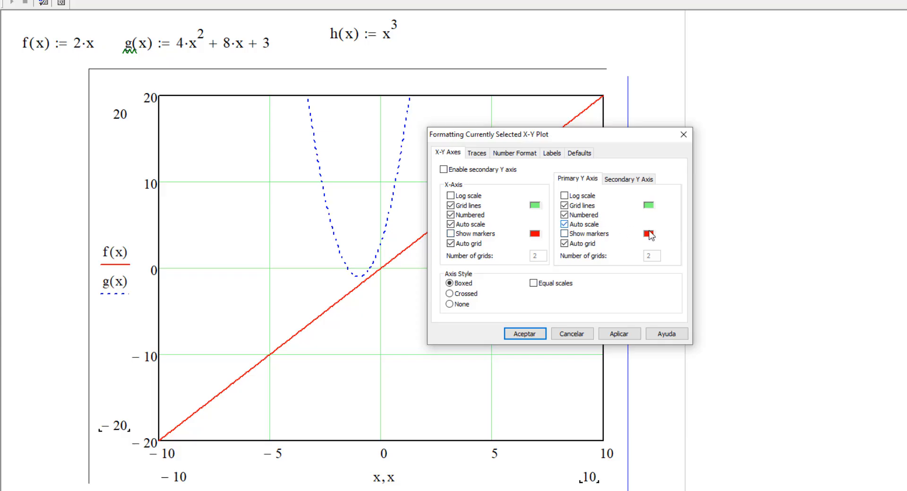
left_click(525, 334)
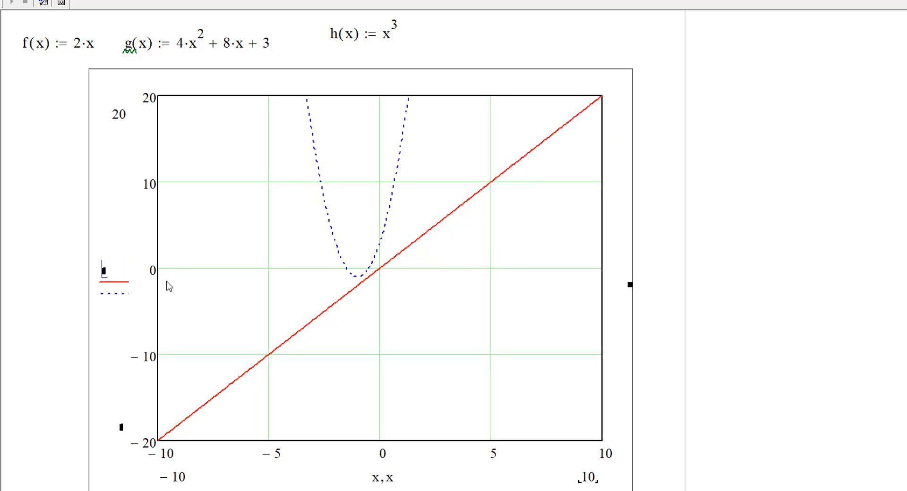
Enter g(x) as the plot's first Y-axis expression and f(x) as the second.
type("g(x")
left_click(719, 299)
left_click(101, 272)
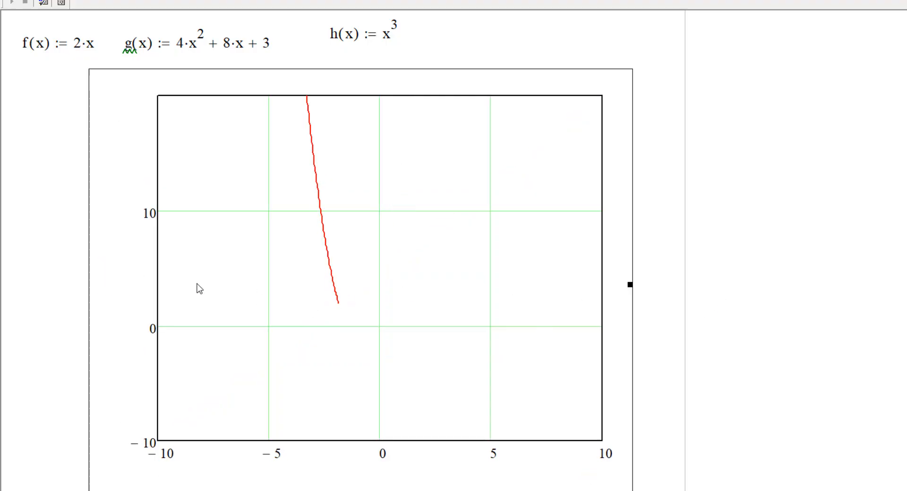
type(",")
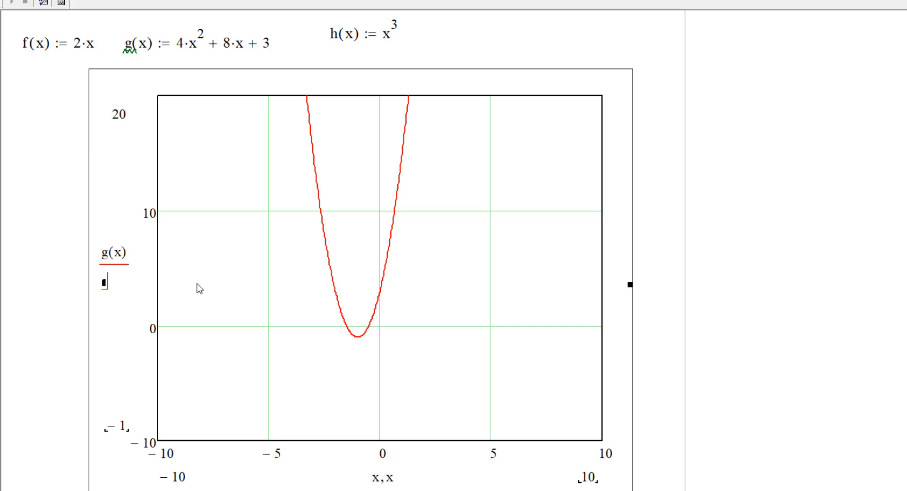
type("f(x")
left_click(784, 231)
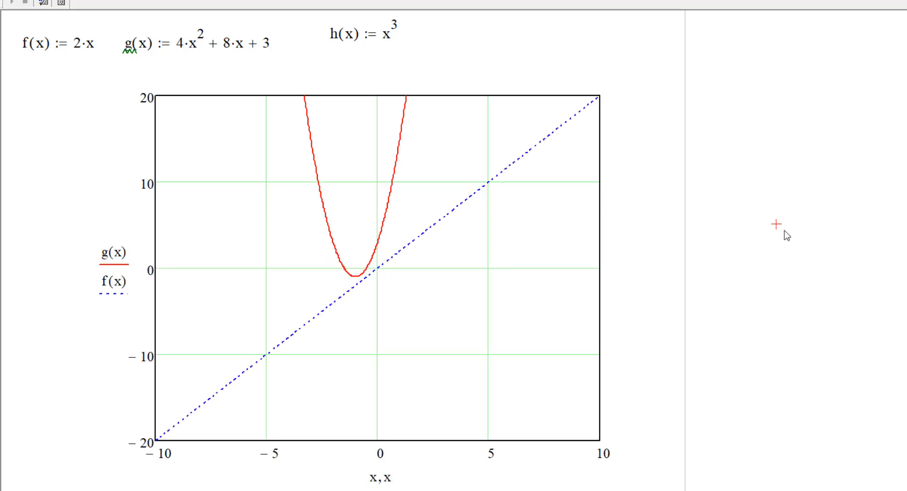
Delete f(x) from the plot's Y-axis expressions so that only g(x) is plotted.
left_click(113, 275)
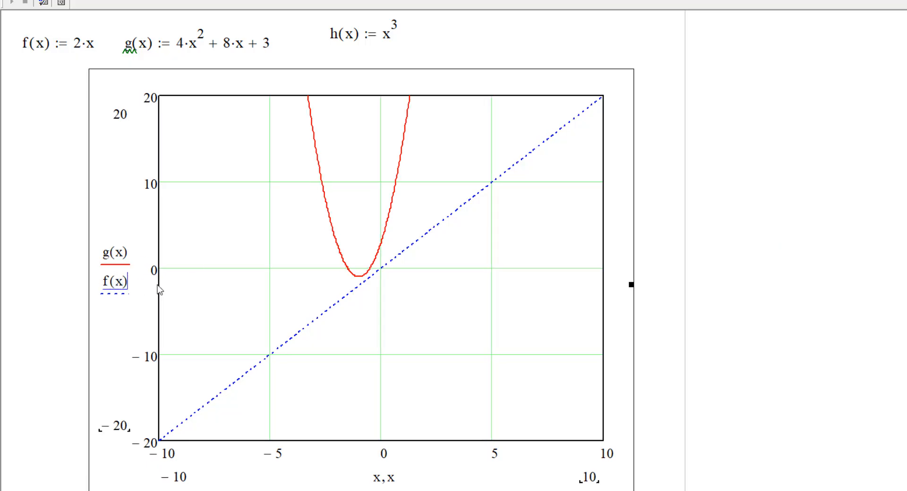
key("BackSpace")
key("BackSpace")
key("BackSpace")
key("BackSpace")
key("BackSpace")
key("BackSpace")
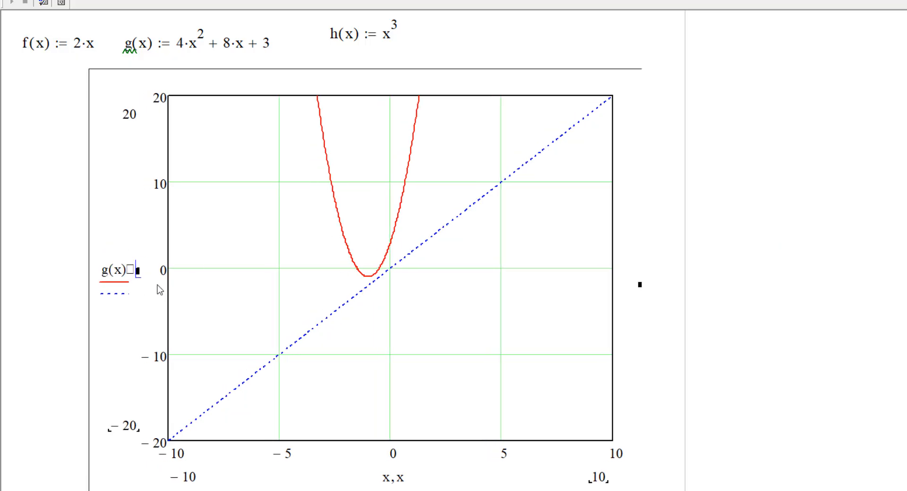
key("BackSpace")
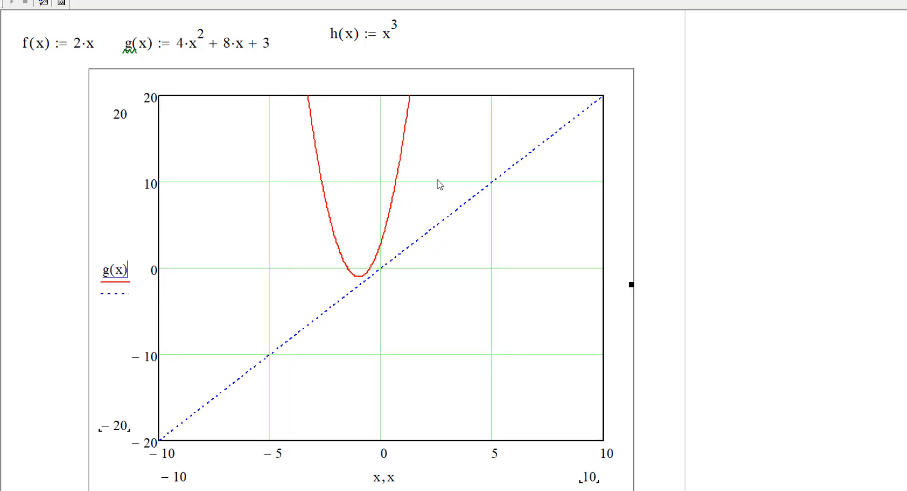
left_click(810, 179)
left_click(176, 263)
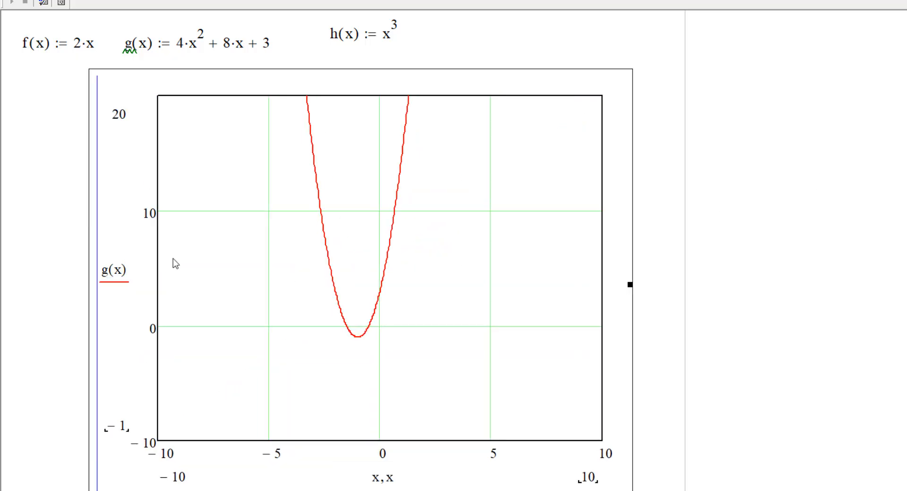
Add f(x) again as the second Y-axis expression below g(x).
left_click(122, 271)
type(",")
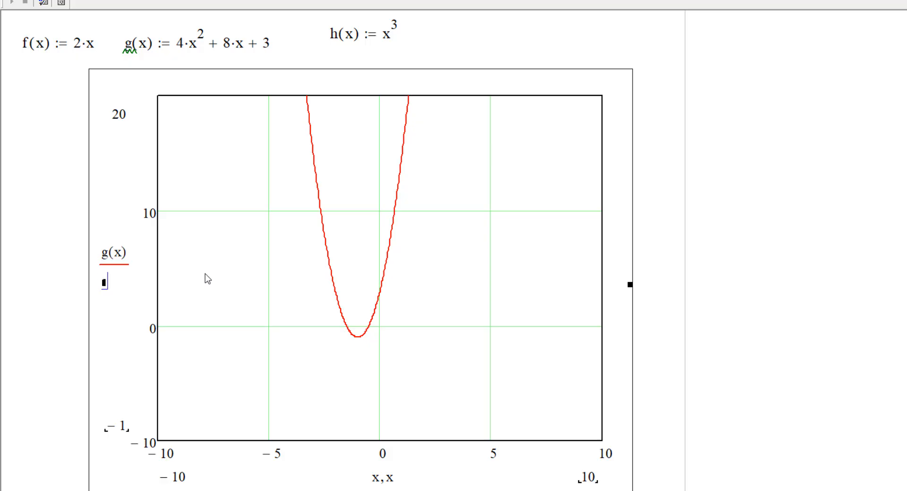
type("f(x")
key("Return")
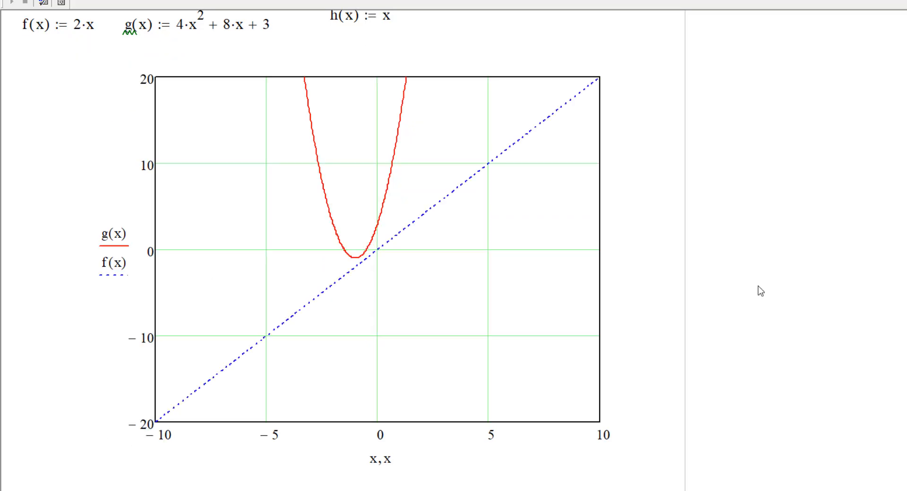
Turn on Show markers for the X axis and the primary Y axis and apply it to the plot.
double_click(458, 197)
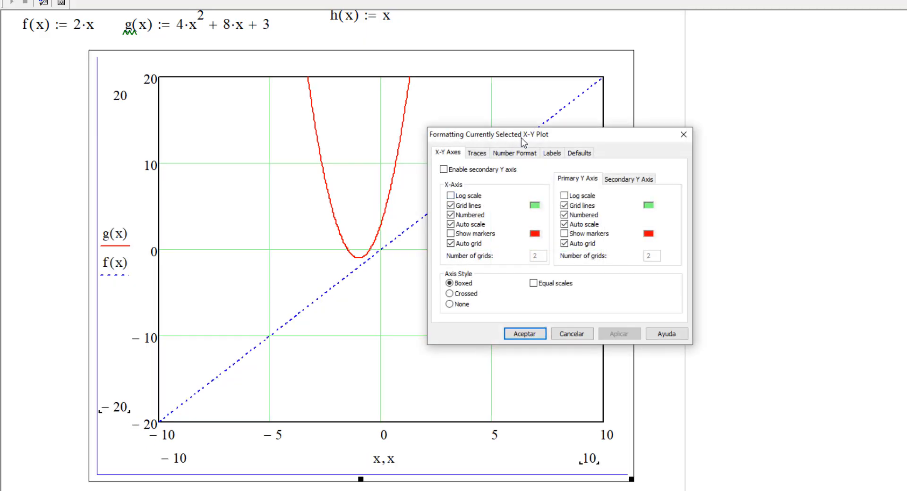
left_click_drag(521, 138, 378, 147)
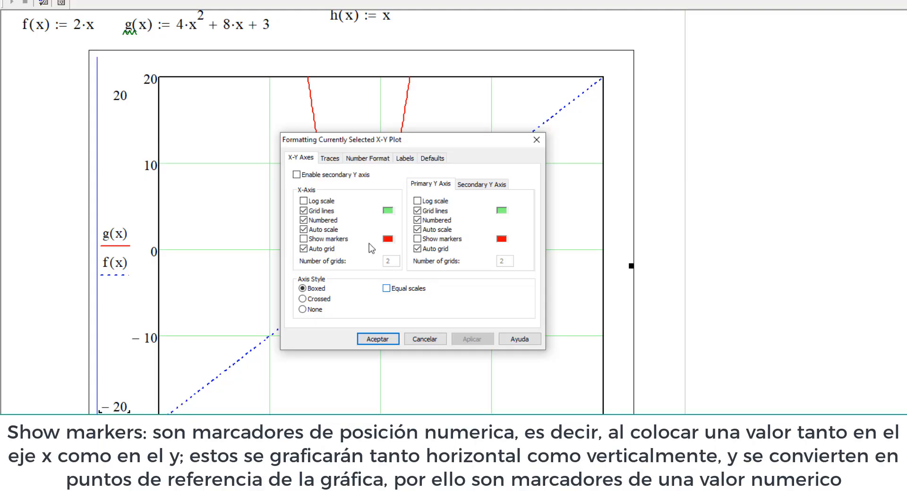
left_click(329, 242)
left_click(441, 241)
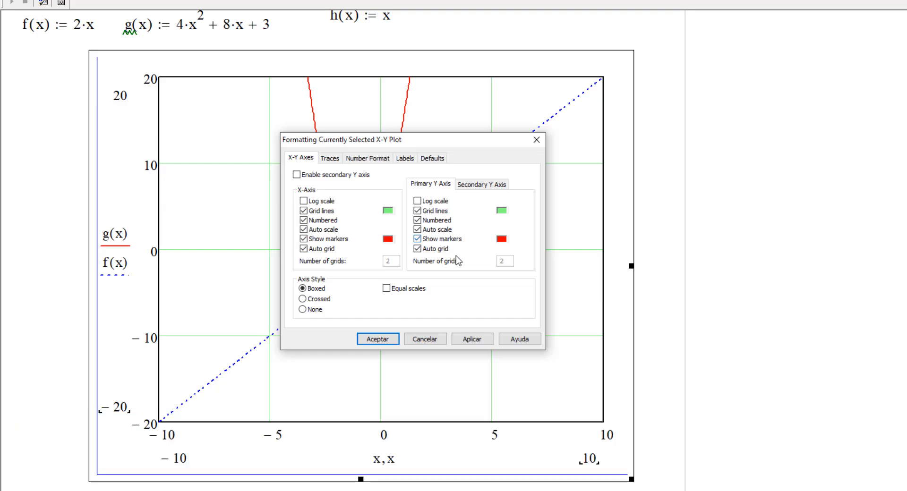
left_click(386, 338)
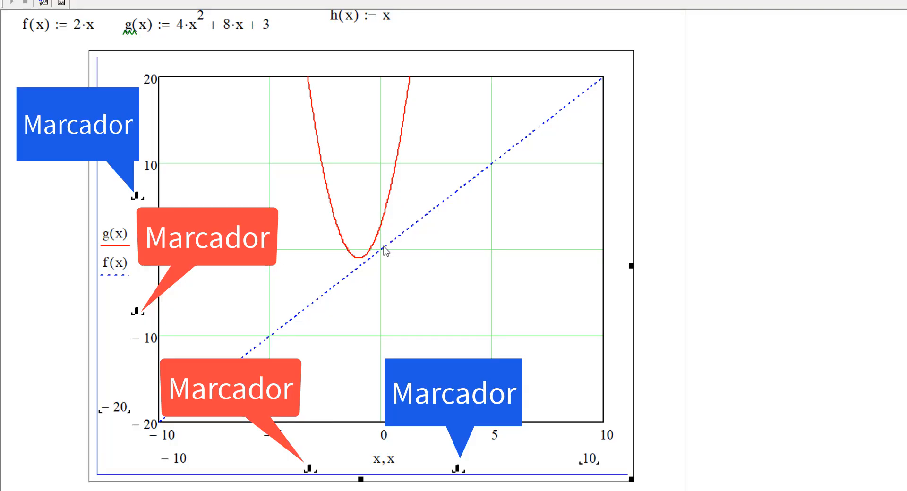
Set the two X-axis markers of the plot to -5 and 5.
left_click(309, 469)
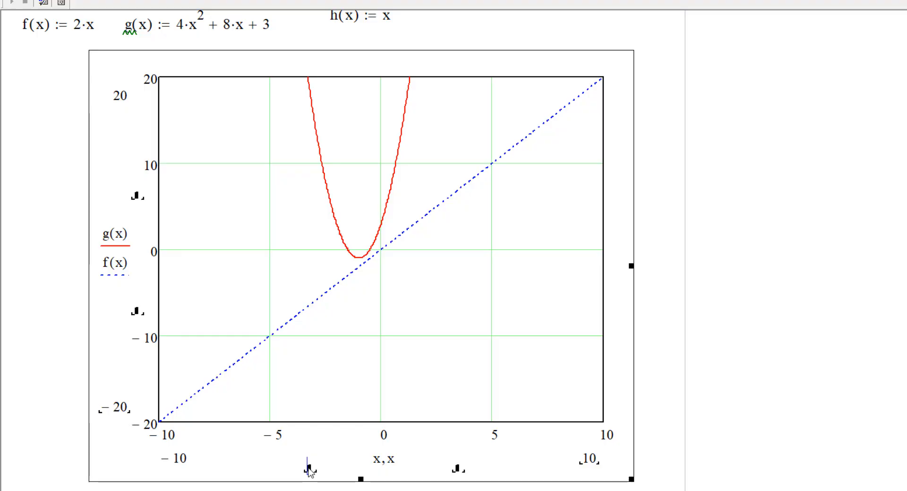
type("+")
type("5")
key("BackSpace")
key("BackSpace")
key("BackSpace")
type("-5")
left_click(777, 368)
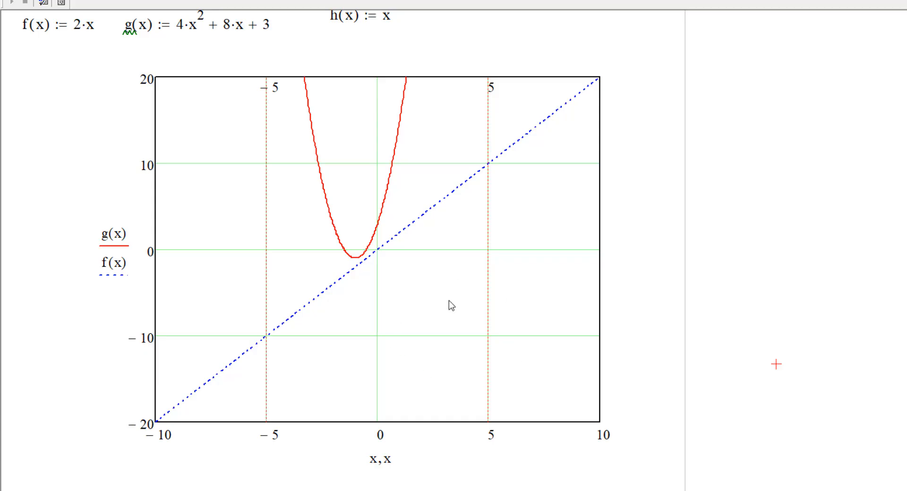
Change the X-axis marker color to purple and apply the formatting to the plot.
double_click(449, 262)
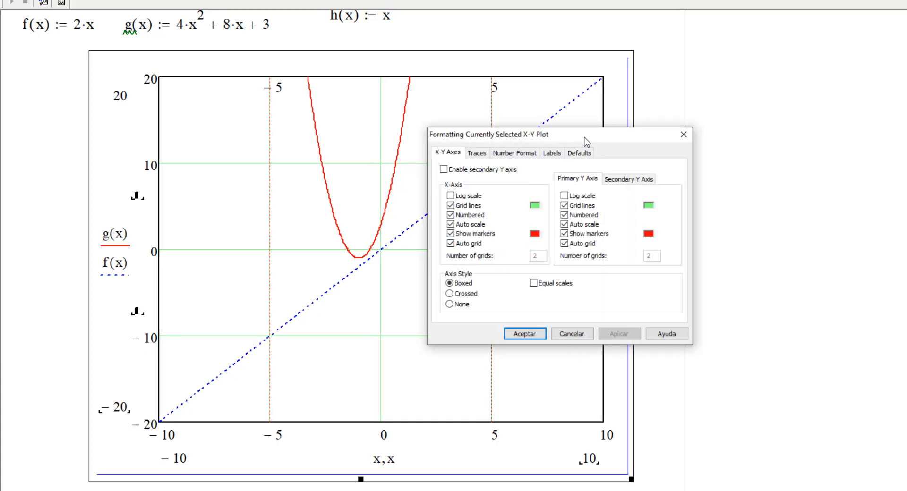
left_click_drag(586, 140, 811, 158)
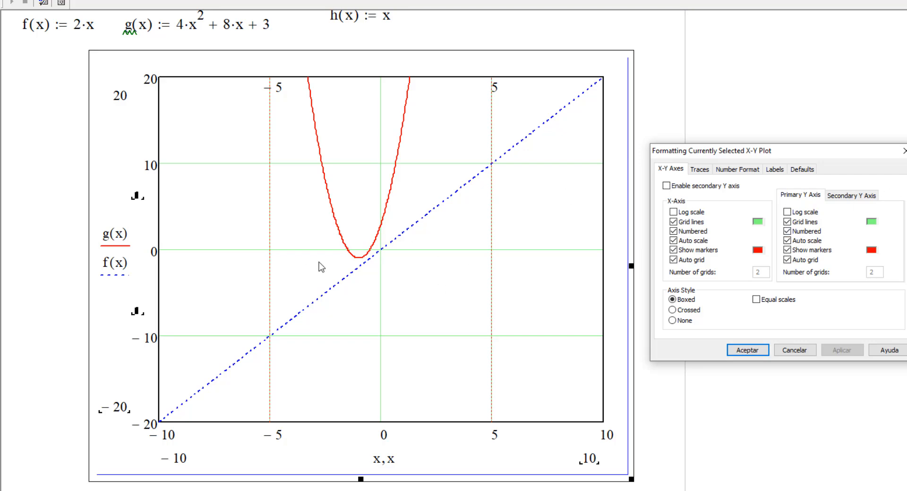
left_click(757, 249)
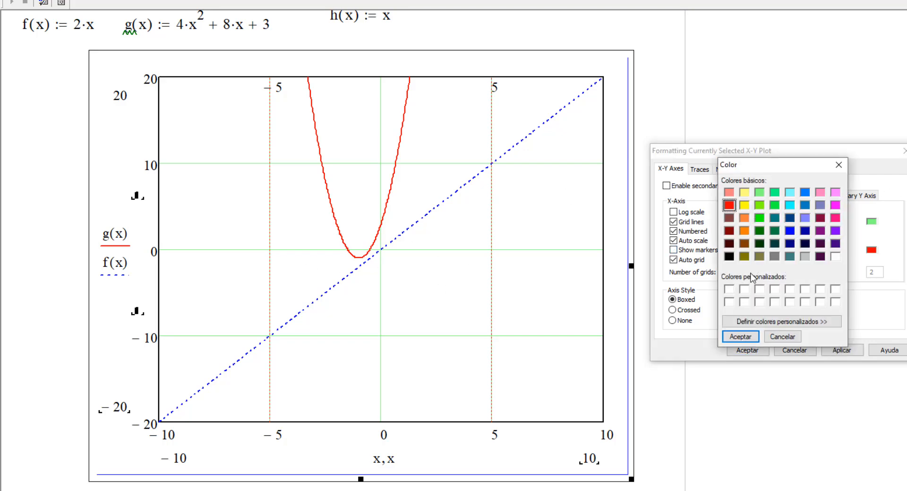
left_click(792, 231)
left_click(835, 231)
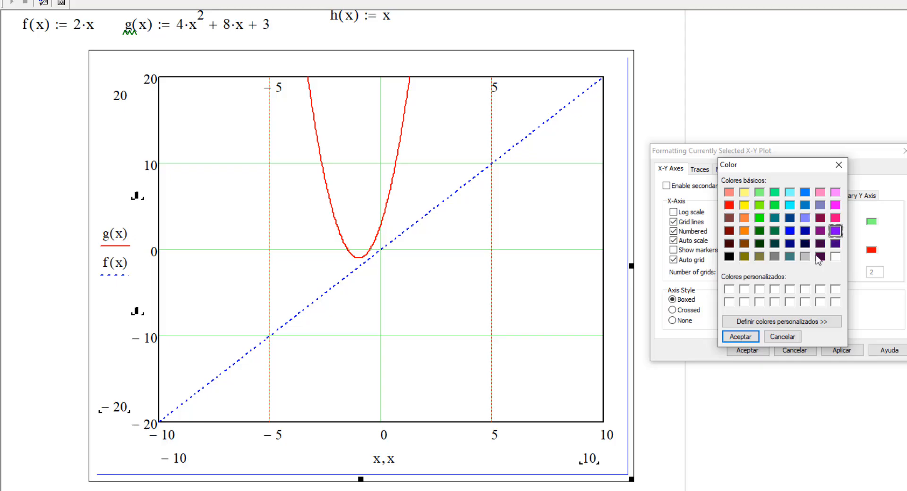
left_click(740, 337)
left_click(746, 353)
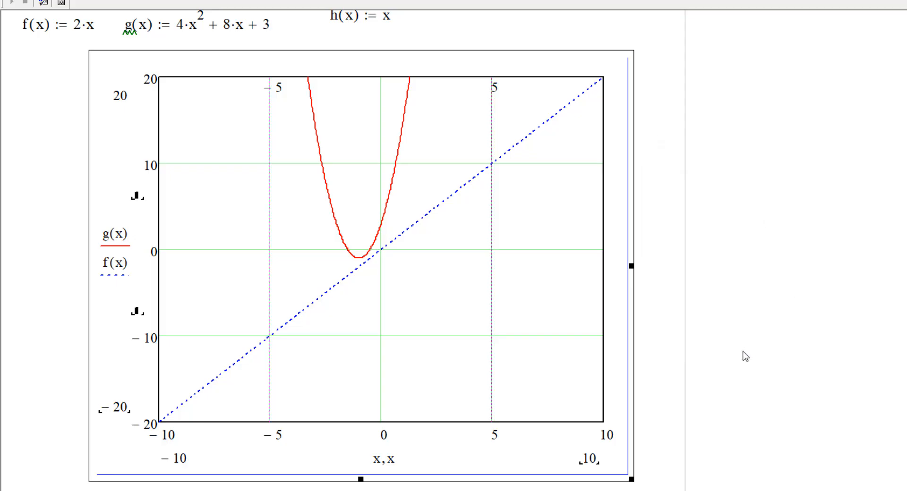
Set the upper Y-axis marker to 10 and the lower one to -10.
left_click(141, 195)
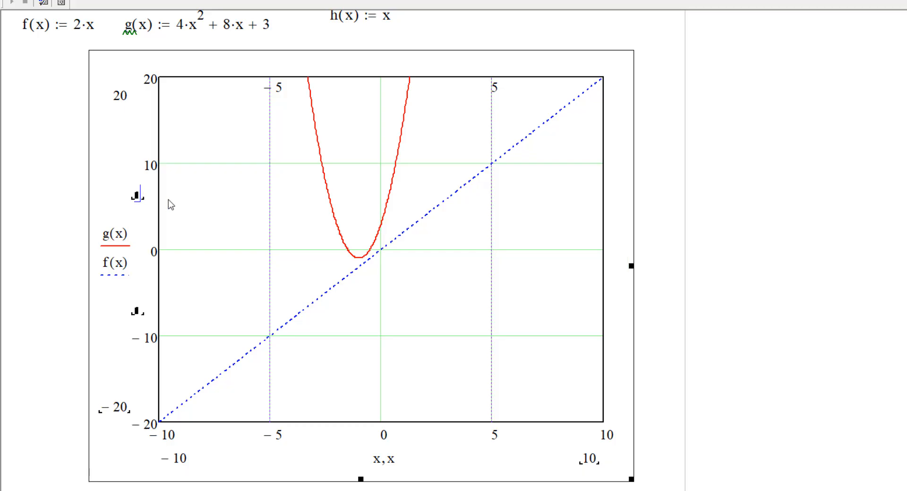
type("10")
left_click(138, 313)
type("-10")
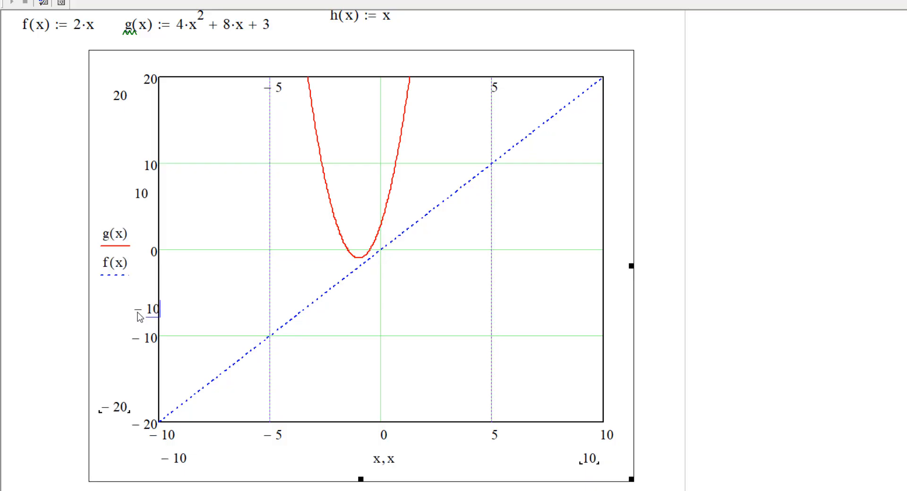
key("Return")
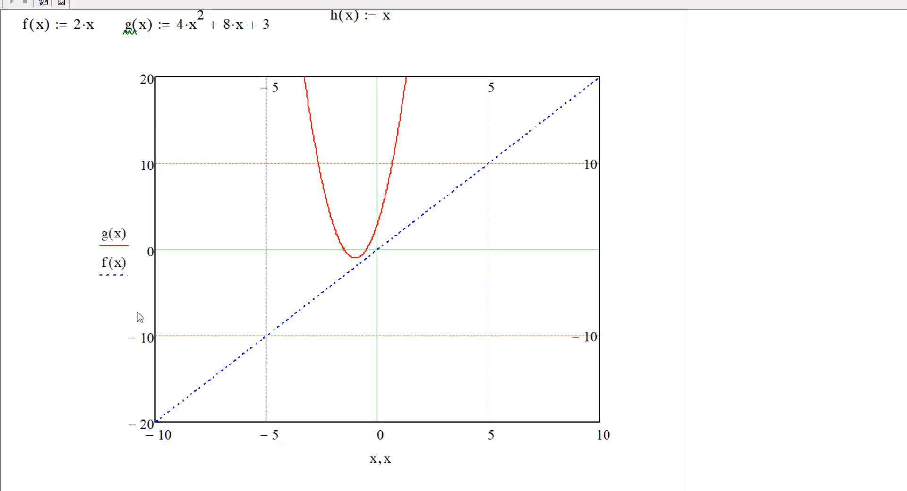
Change the primary Y-axis marker color to the same purple and apply the formatting.
left_click(473, 220)
double_click(471, 215)
left_click(647, 234)
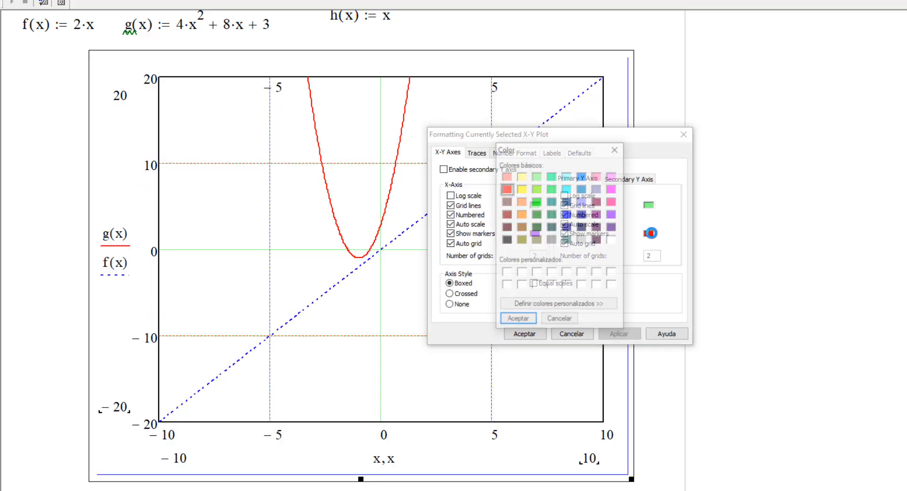
left_click(612, 214)
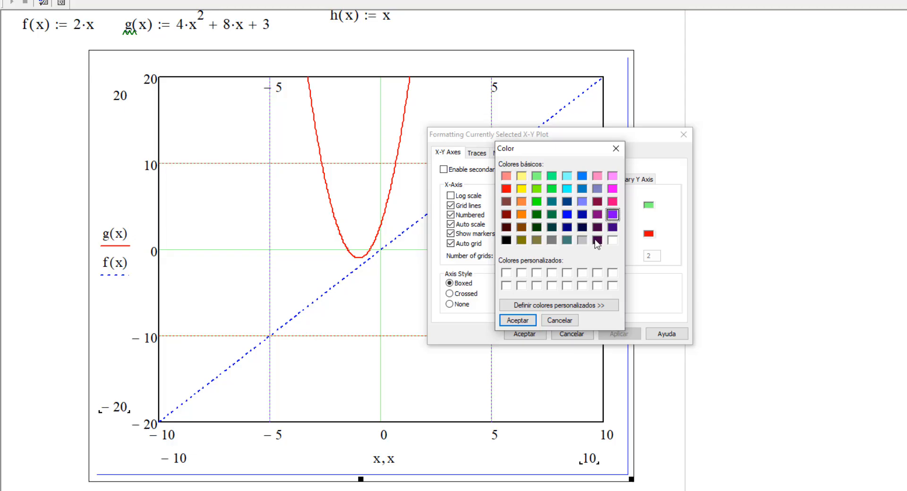
left_click(519, 320)
key("Return")
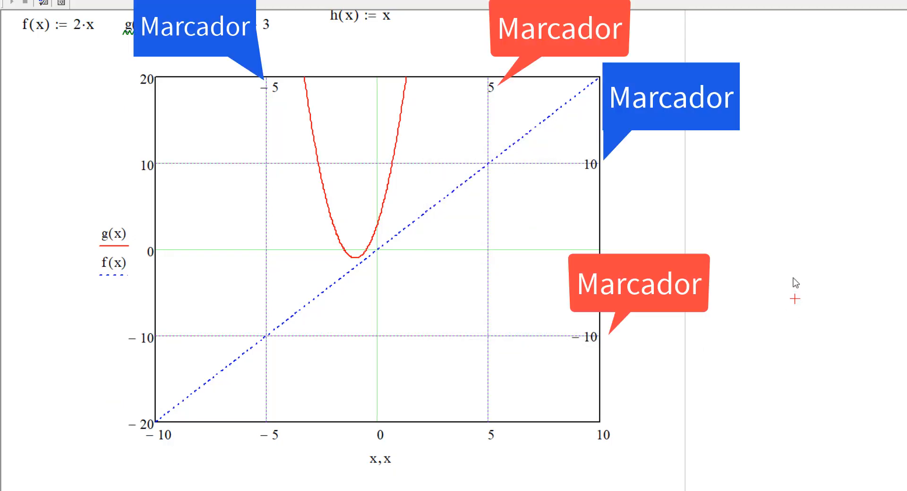
Set the plot's axis style to Crossed and apply the formatting to the graph.
double_click(464, 243)
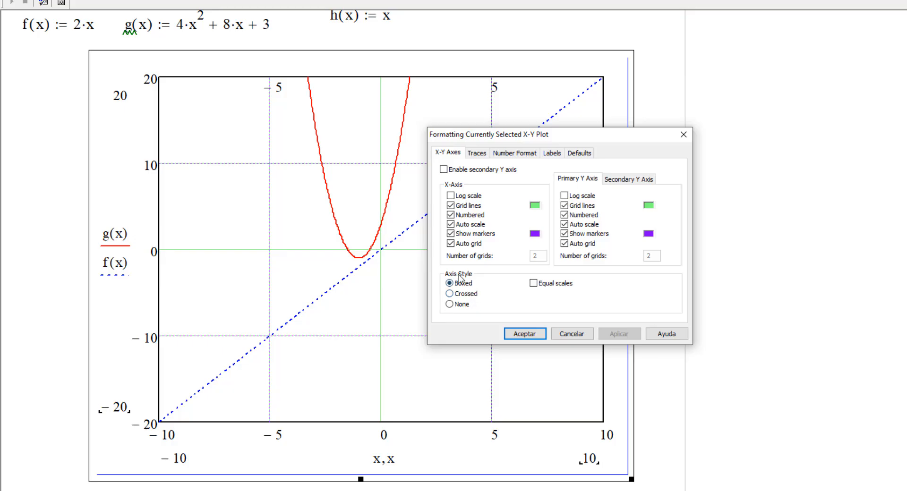
left_click_drag(588, 135, 461, 141)
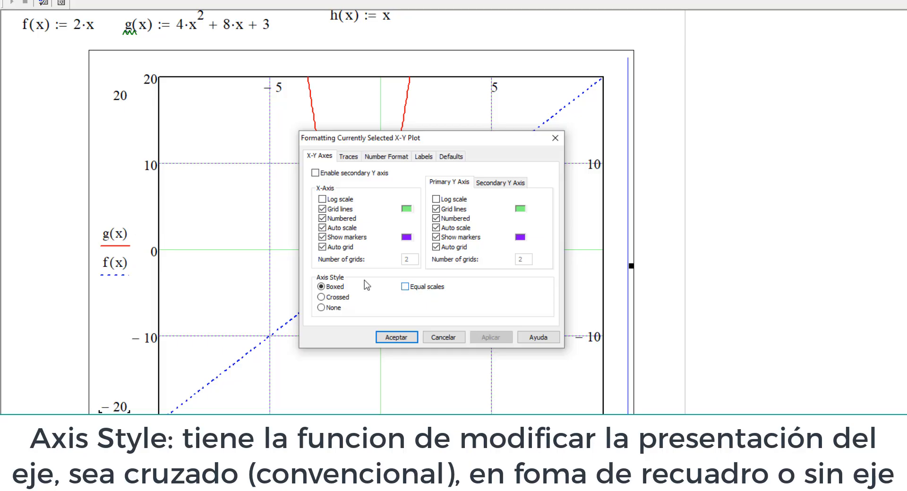
left_click(339, 299)
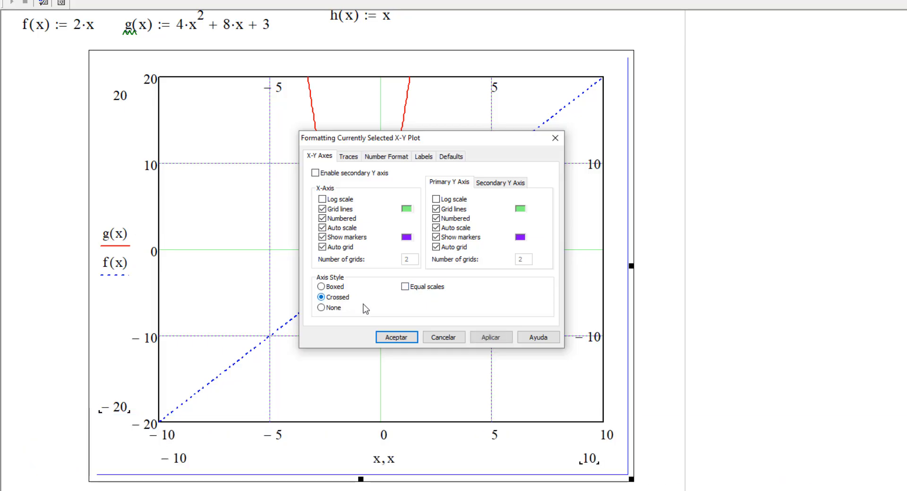
left_click(397, 336)
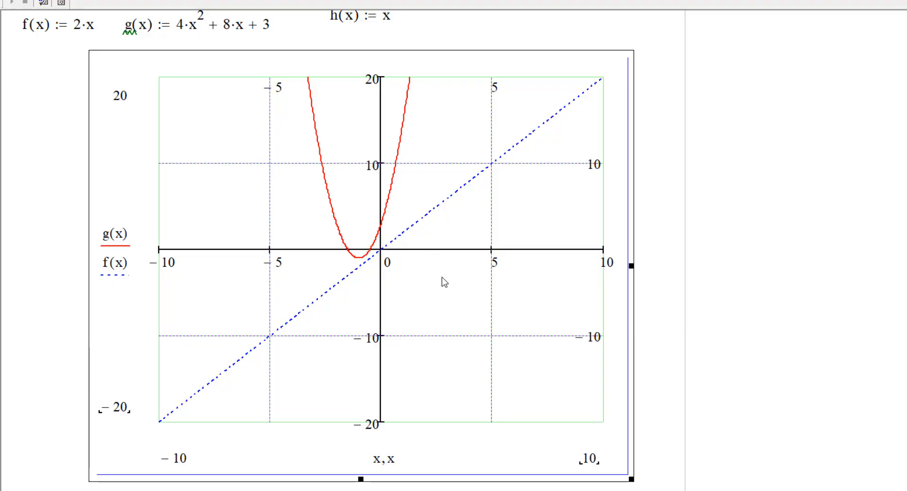
scroll(444, 263, "up", 2)
scroll(445, 263, "down", 3)
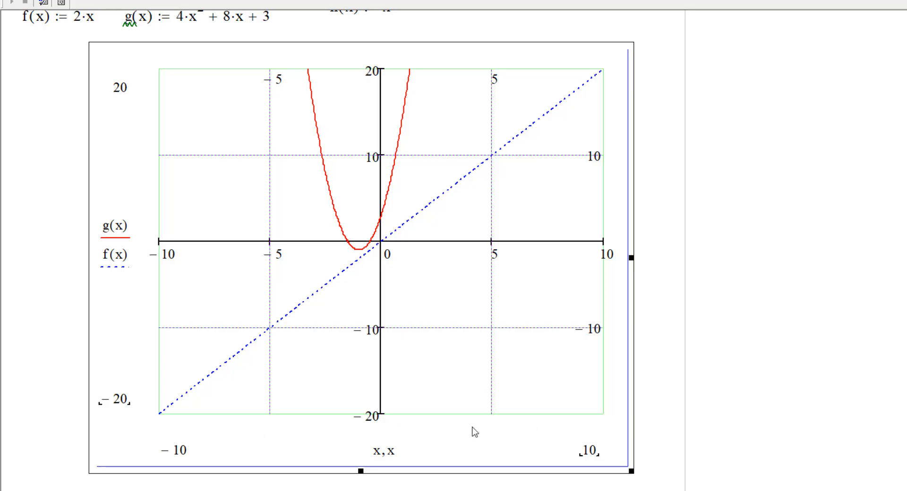
Change the plot's axis style to Boxed and confirm the formatting.
double_click(472, 338)
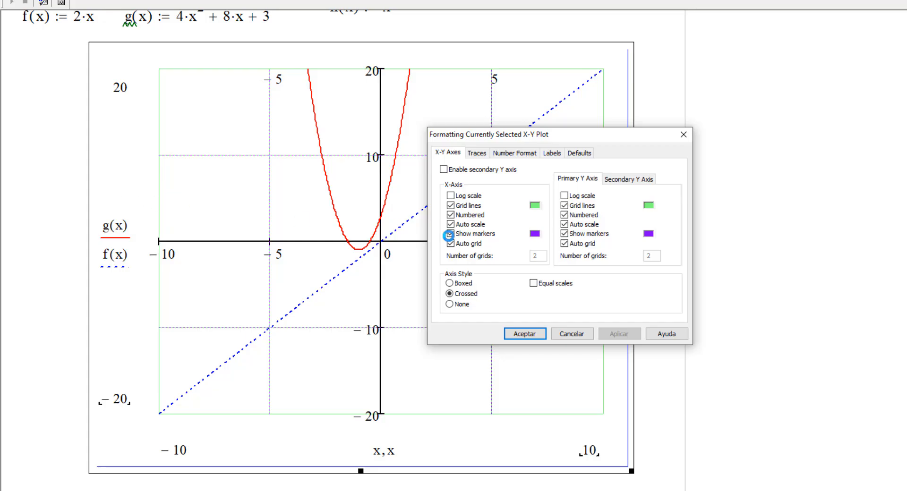
left_click(458, 283)
left_click(525, 333)
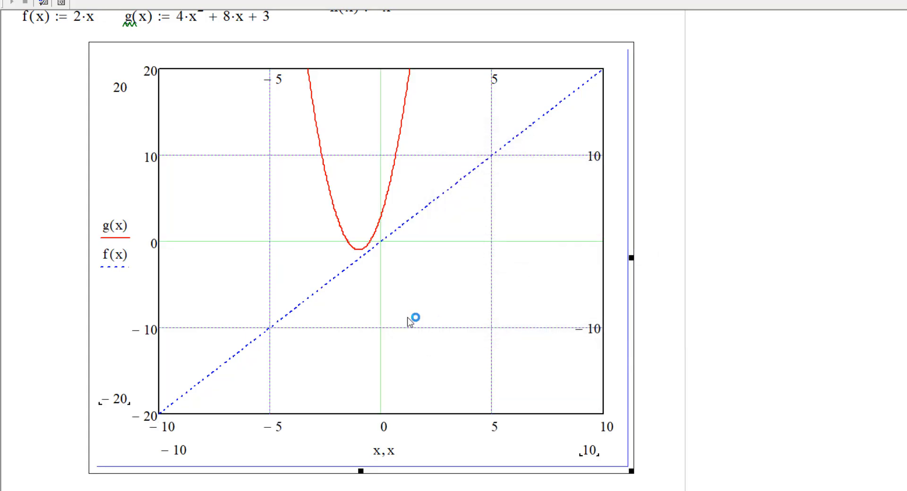
Switch the plot's axis style back to Crossed and confirm the formatting.
double_click(390, 316)
left_click(471, 293)
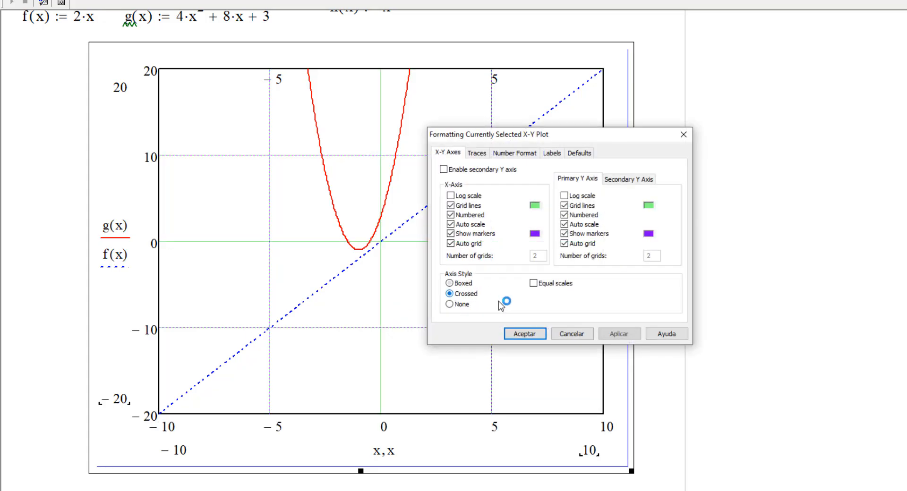
left_click(527, 331)
Set the plot's axis style to None so the graph is drawn without axes.
double_click(411, 298)
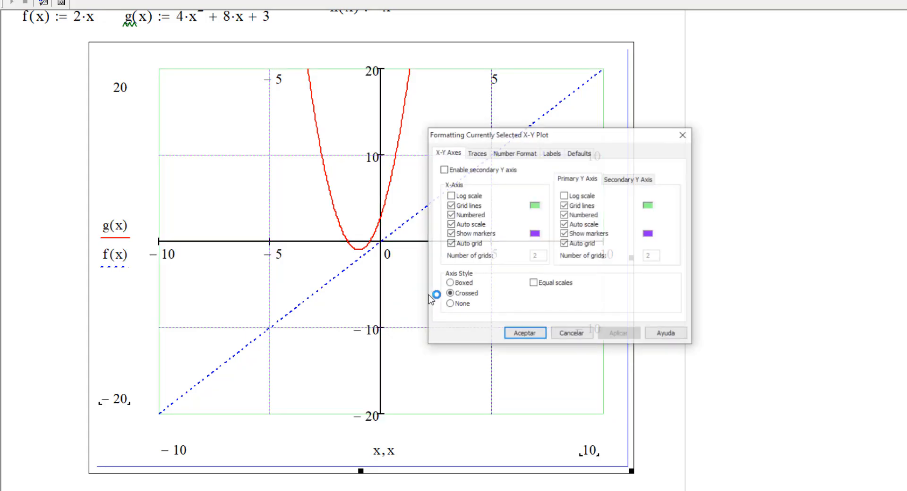
left_click(462, 302)
left_click(542, 332)
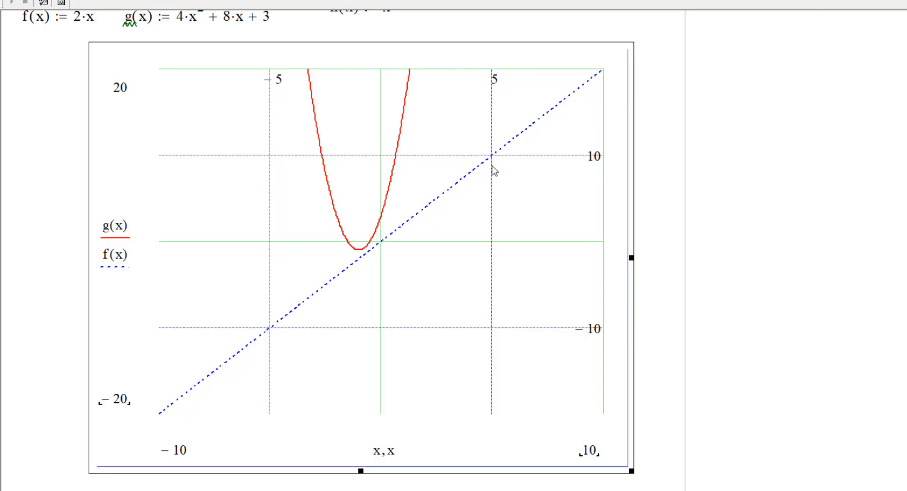
double_click(430, 275)
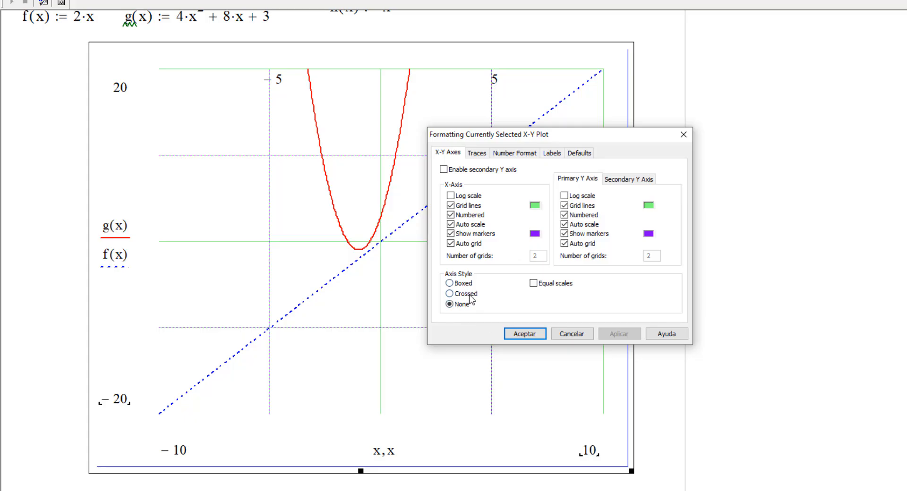
left_click(529, 333)
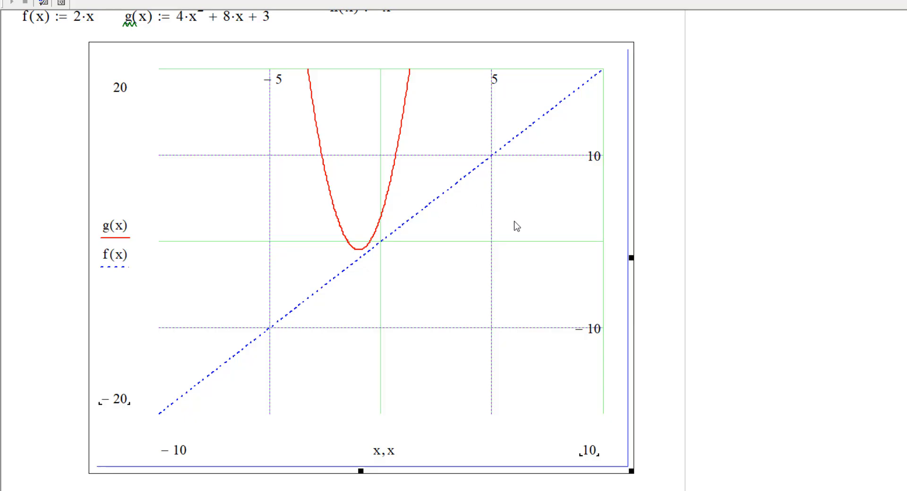
Compare the primary and secondary Y axis options, and review the trace formatting list for traces 1 to 16.
double_click(470, 224)
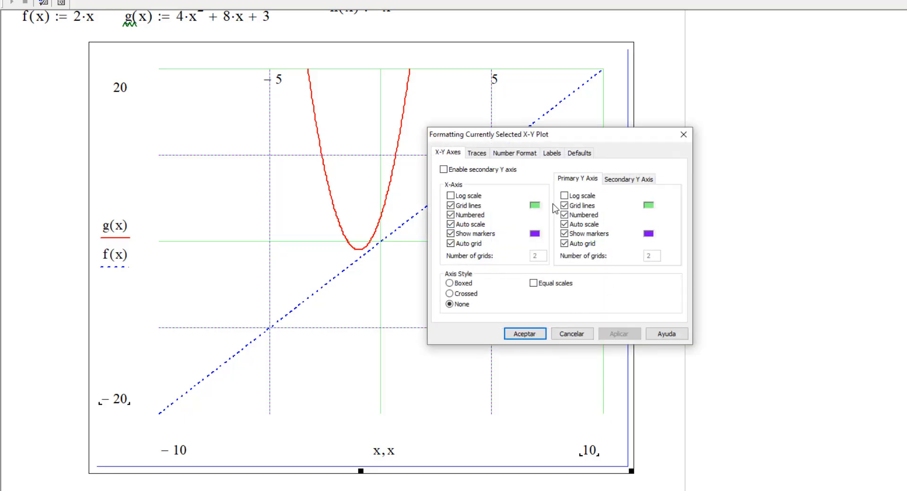
left_click(627, 178)
left_click(577, 180)
left_click(628, 180)
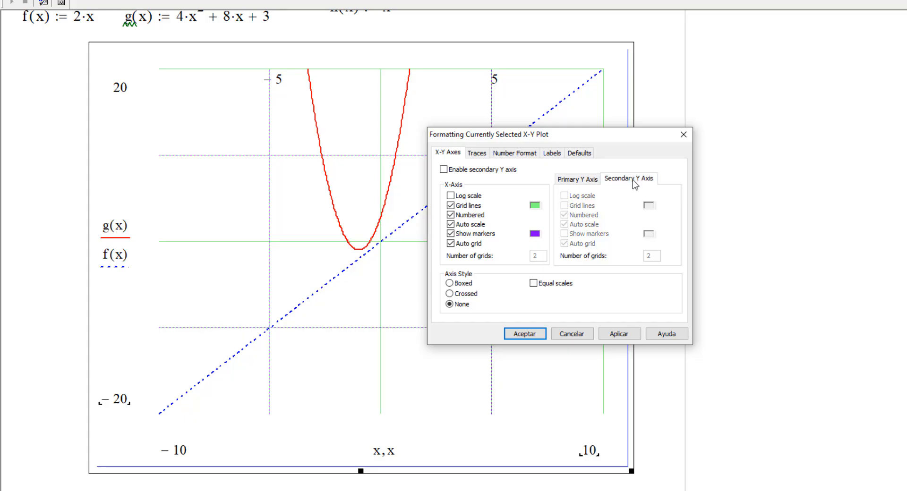
left_click(578, 178)
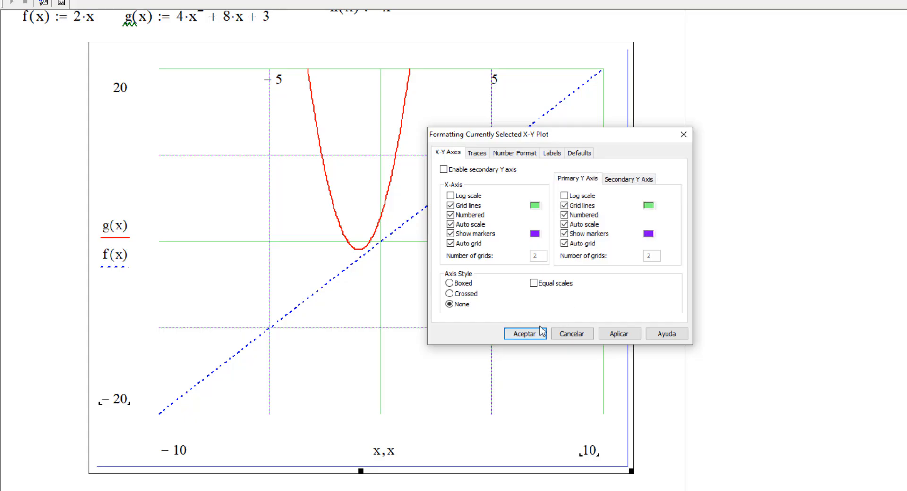
left_click(477, 153)
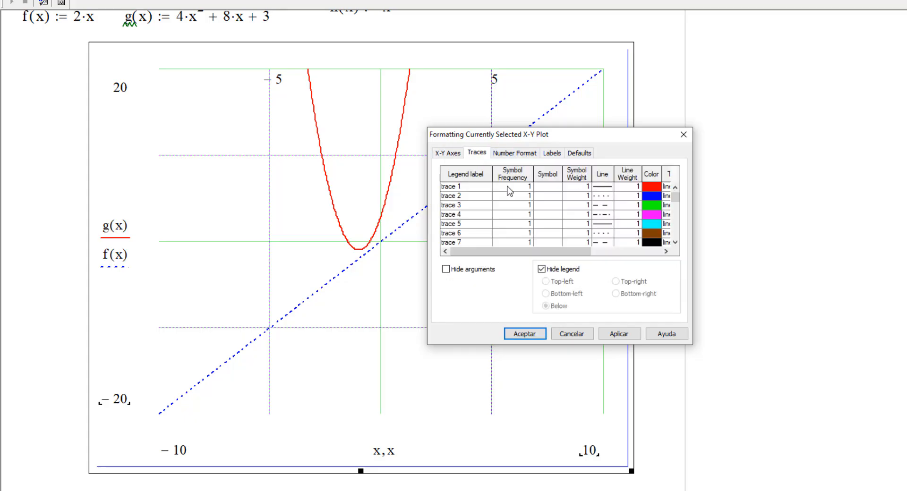
mouse_move(552, 137)
left_mouse_down()
mouse_move(781, 134)
mouse_move(381, 186)
mouse_move(348, 170)
mouse_move(356, 170)
left_mouse_up()
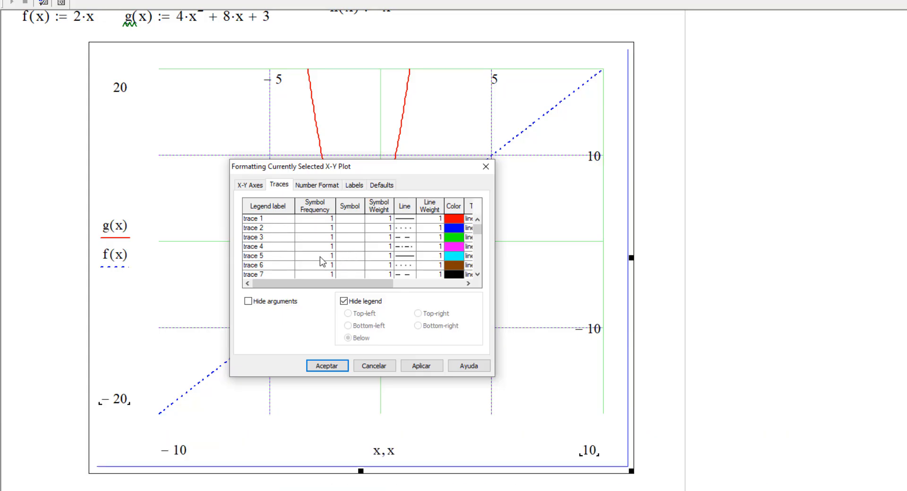
mouse_move(478, 252)
left_mouse_down()
mouse_move(477, 281)
mouse_move(480, 207)
left_mouse_up()
left_click(477, 242)
left_click_drag(481, 279, 480, 279)
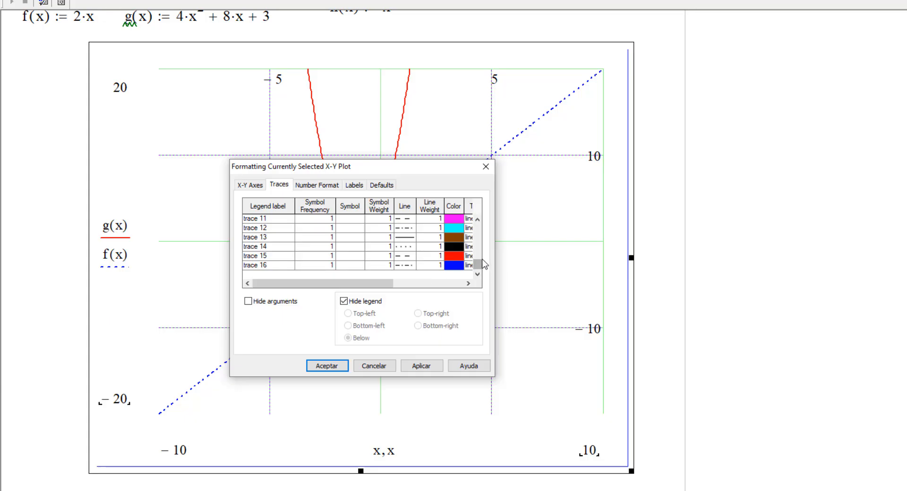
left_click_drag(479, 269, 491, 214)
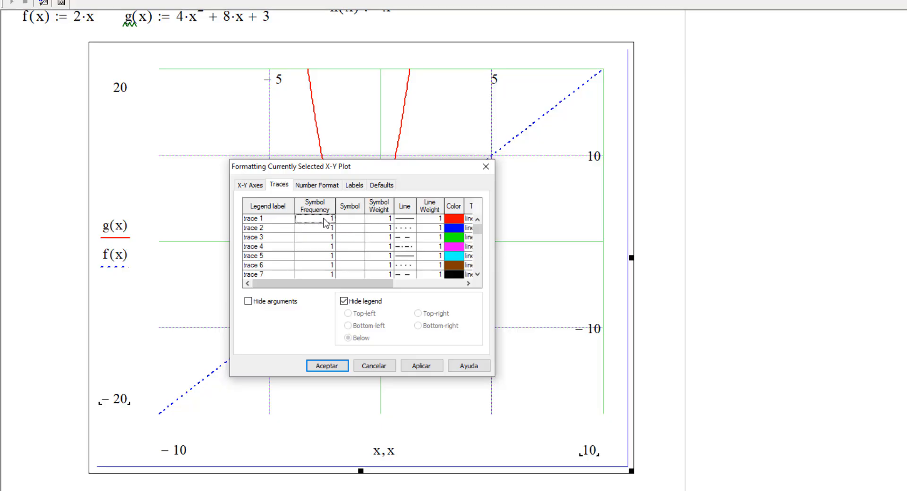
Set the symbol of trace 1 to an X and of trace 2 to a hollow square, and apply the formatting.
left_click(358, 219)
left_click(360, 219)
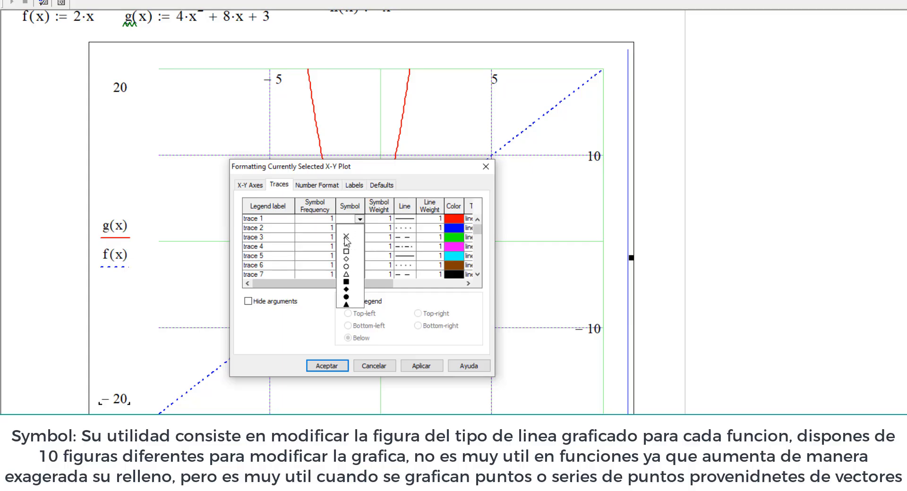
left_click(346, 236)
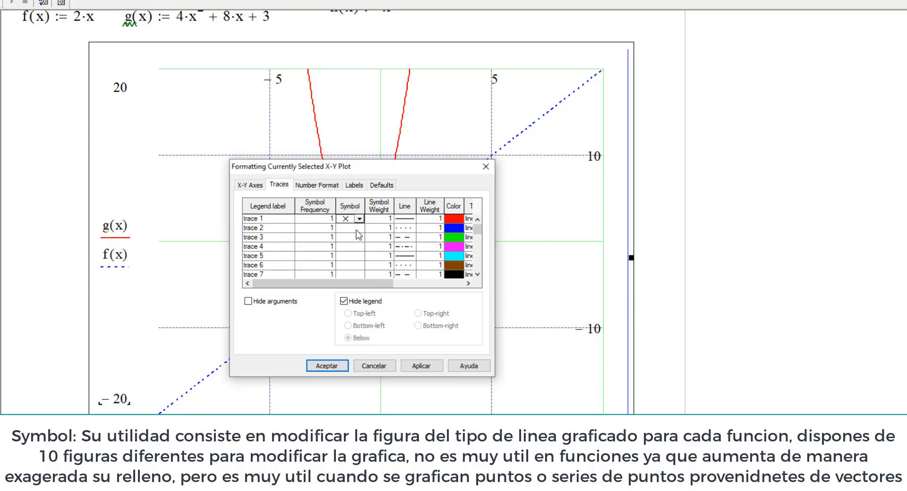
left_click(359, 228)
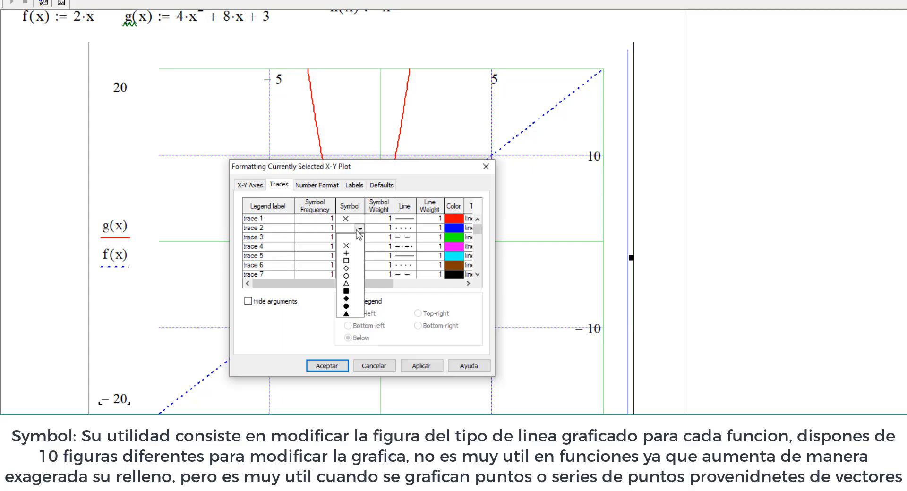
left_click(352, 260)
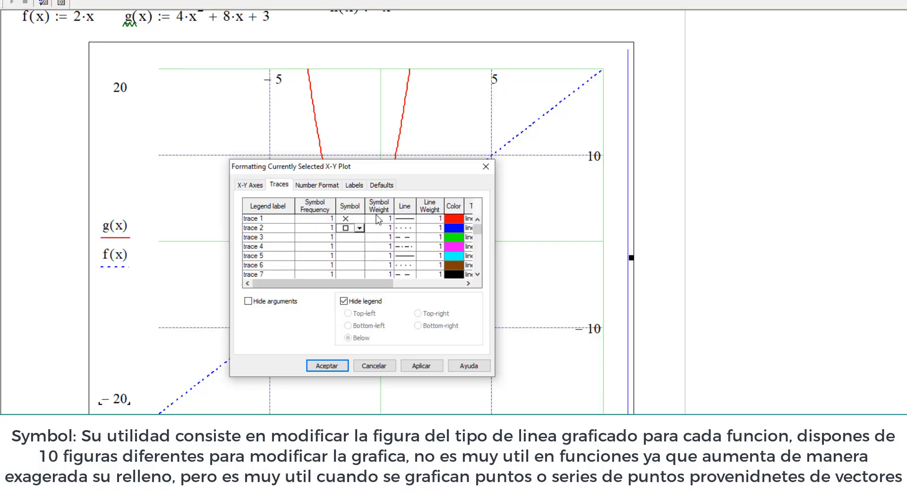
left_click(327, 366)
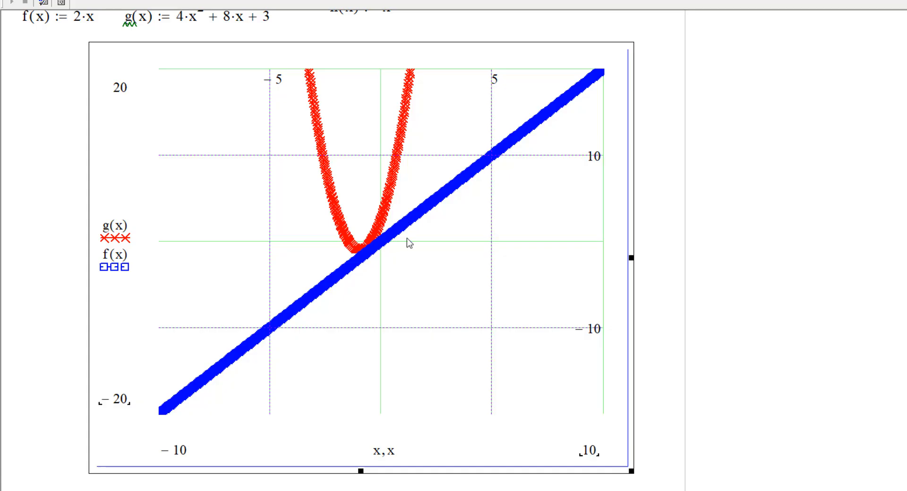
Clear the symbols of trace 1 and trace 2 in the plot's trace formatting.
double_click(434, 231)
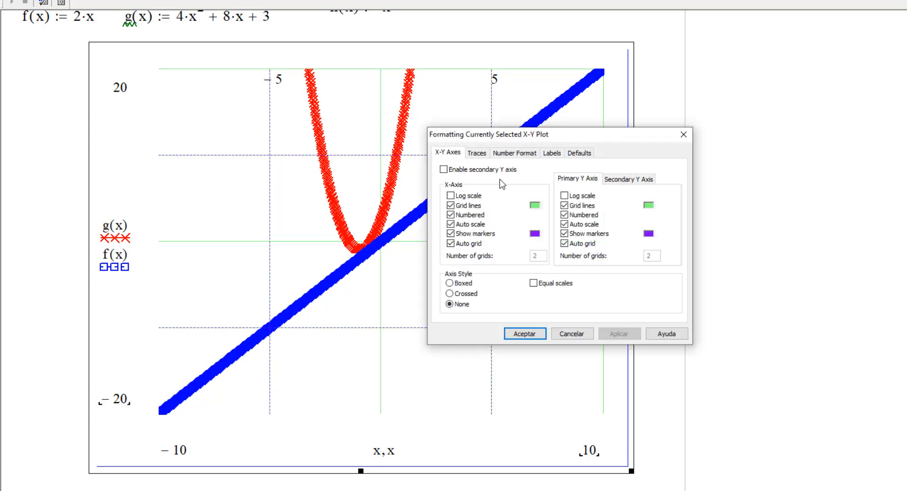
left_click_drag(569, 136, 534, 168)
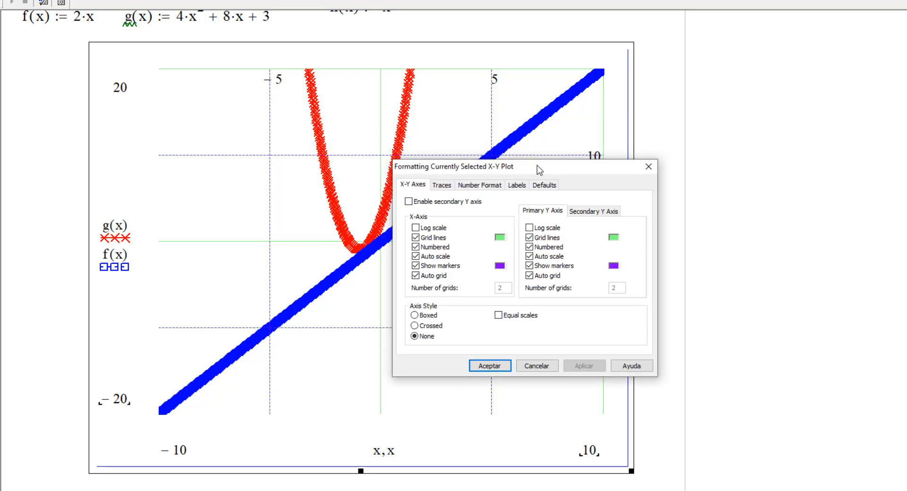
left_click(444, 185)
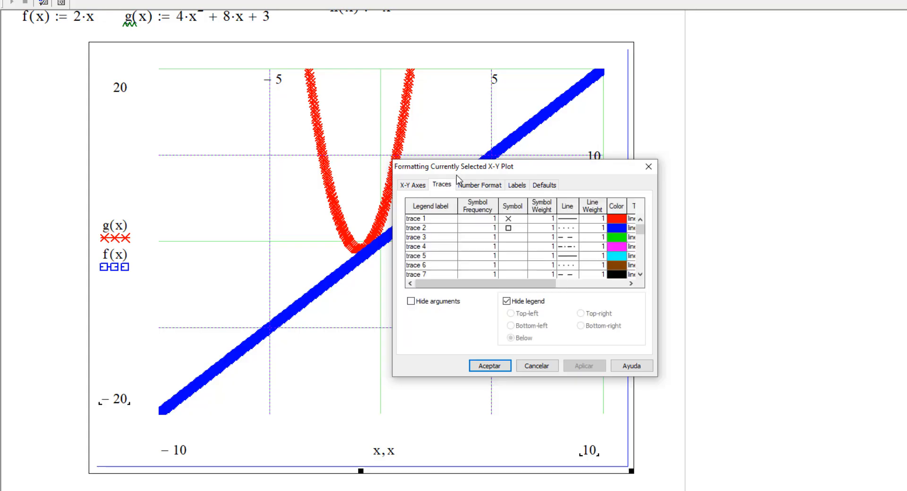
left_click(516, 220)
left_click(514, 226)
left_click(514, 229)
left_click(512, 237)
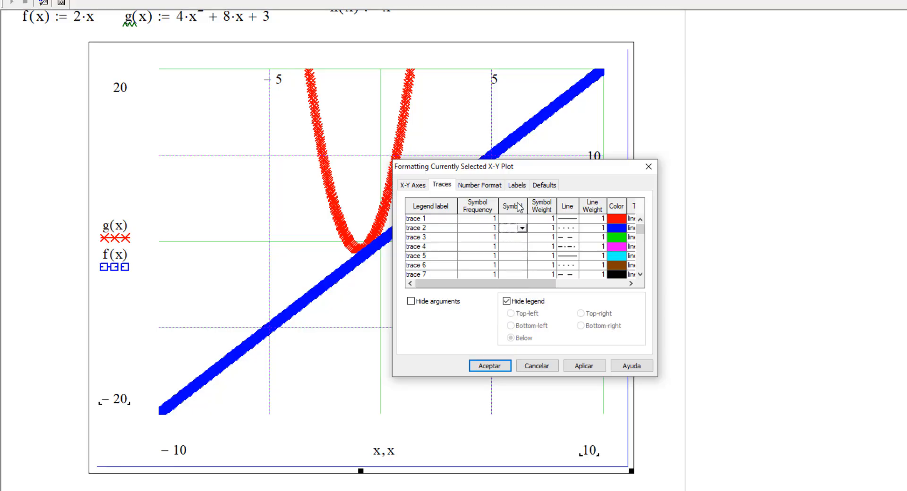
Examine the symbol choices for trace 2, the default plot settings and the symbol weight option of trace 1.
left_click(523, 230)
left_click(522, 230)
left_click_drag(520, 166, 473, 164)
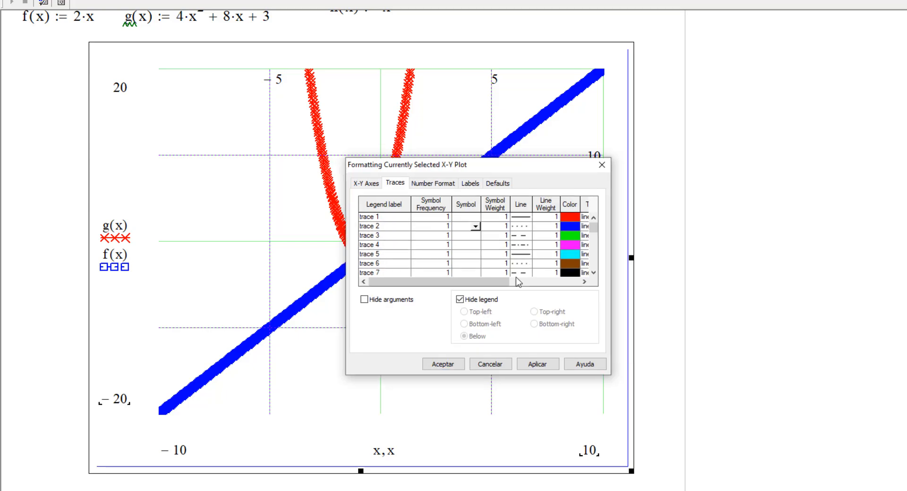
left_click(476, 227)
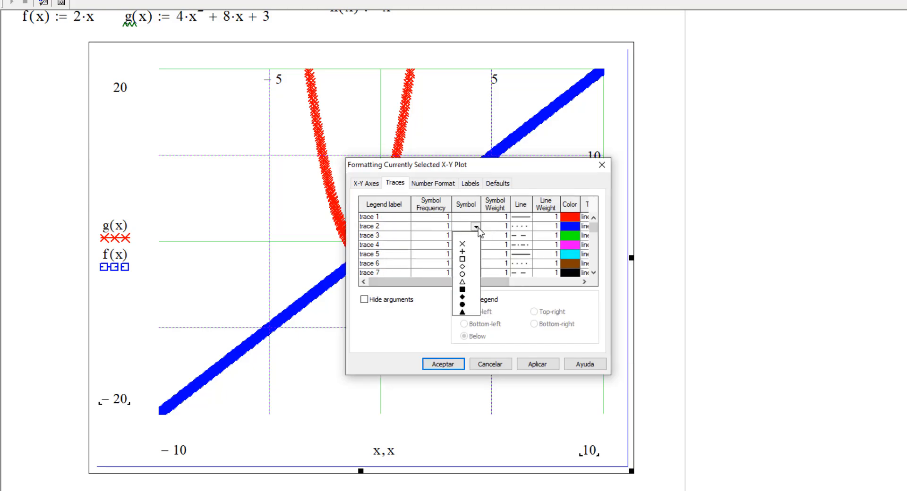
left_click(497, 184)
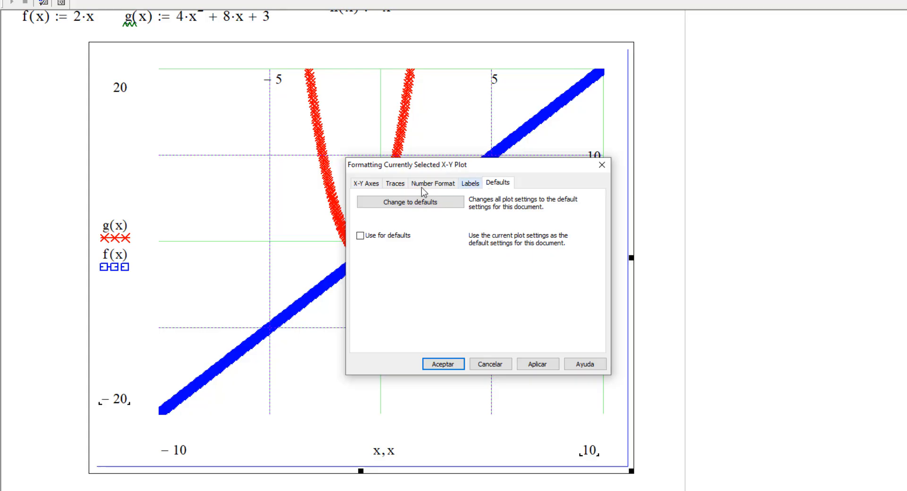
left_click(399, 186)
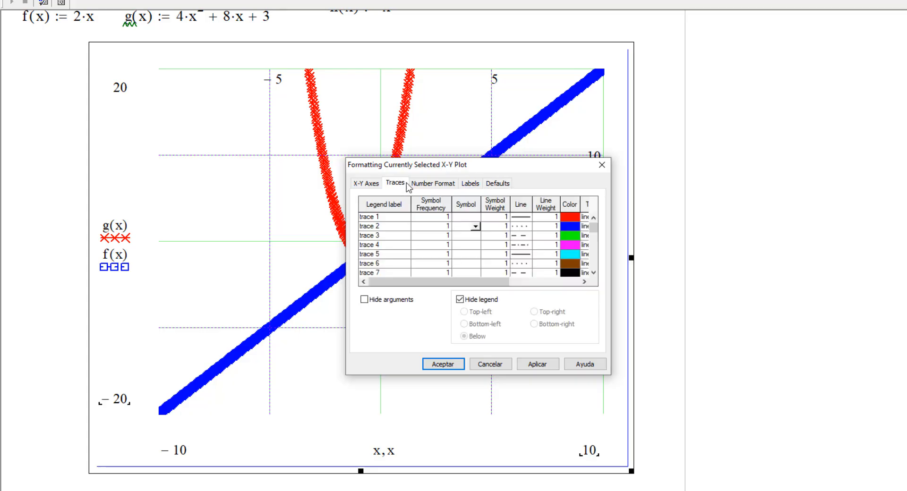
left_click(505, 217)
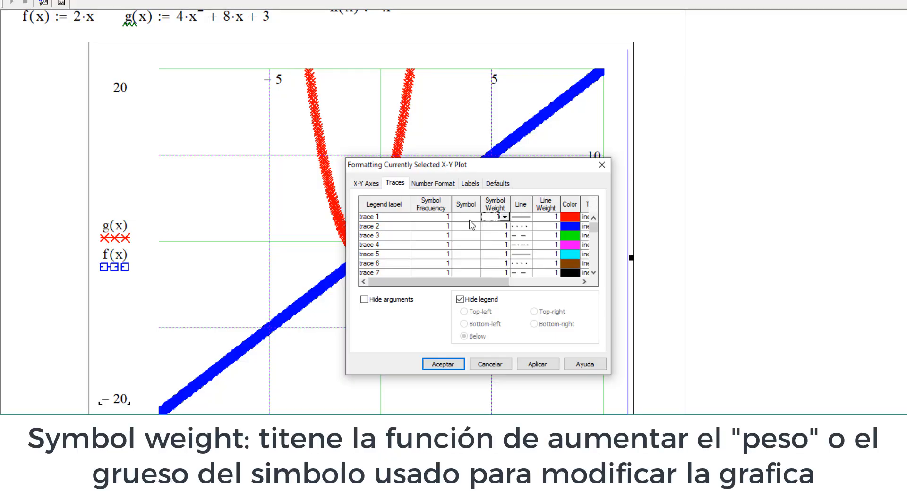
Give trace 1 an X symbol with weight 2 and trace 2 a hollow square with weight 6, and apply the formatting.
double_click(427, 273)
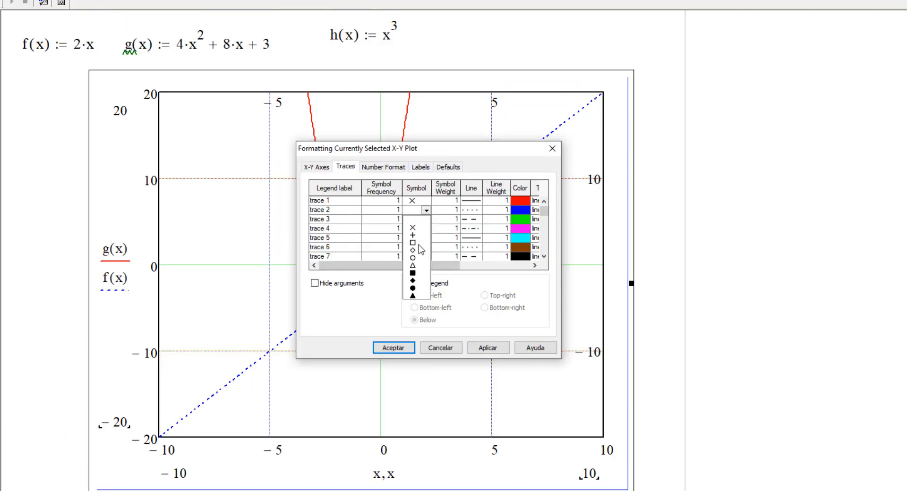
left_click(418, 243)
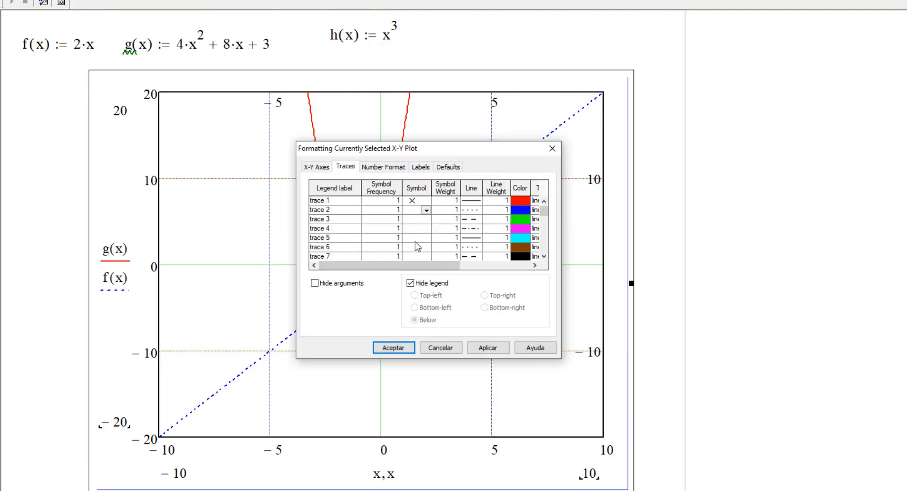
left_click(446, 200)
left_click(455, 200)
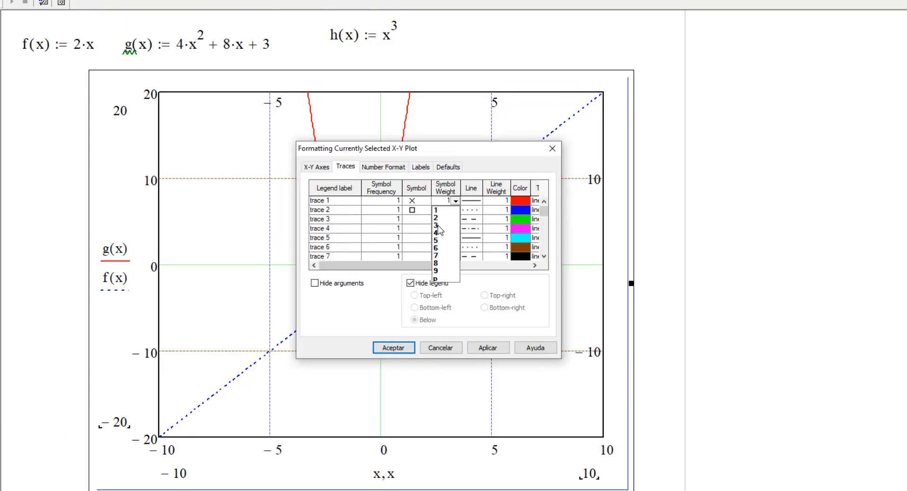
left_click(436, 226)
left_click(455, 201)
left_click(436, 217)
left_click(446, 210)
left_click(455, 210)
left_click(441, 258)
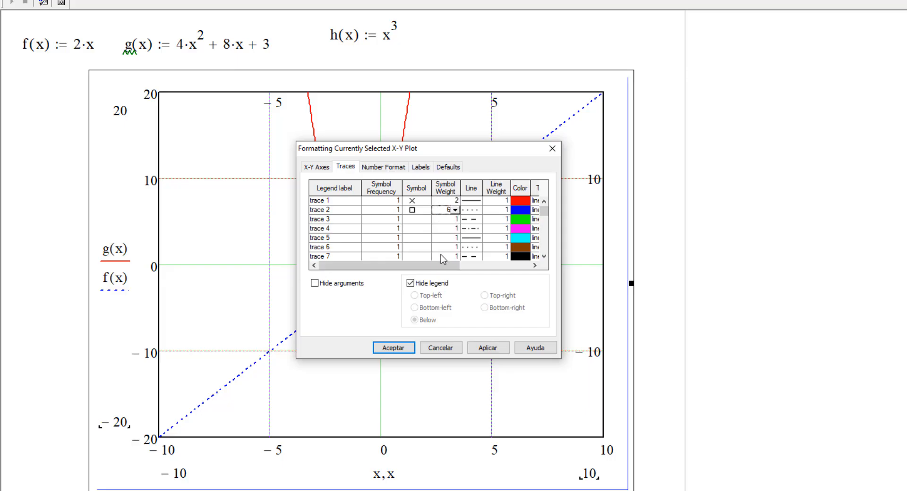
left_click(401, 348)
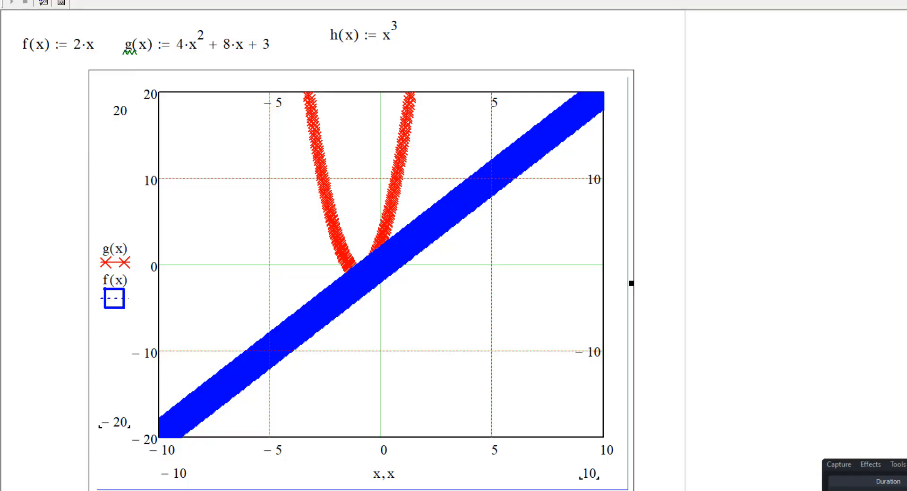
Reopen the plot's trace formatting and remove the symbols from trace 1 and trace 2.
double_click(417, 283)
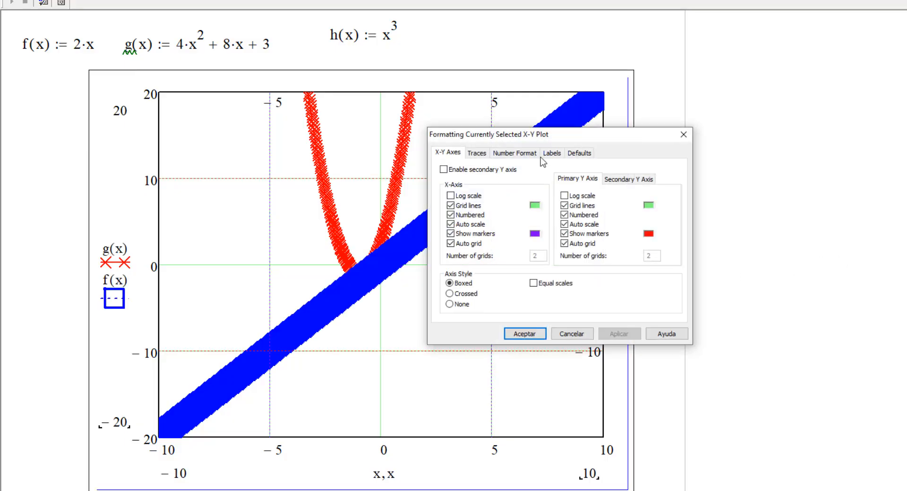
left_click(476, 153)
left_click_drag(559, 133, 450, 168)
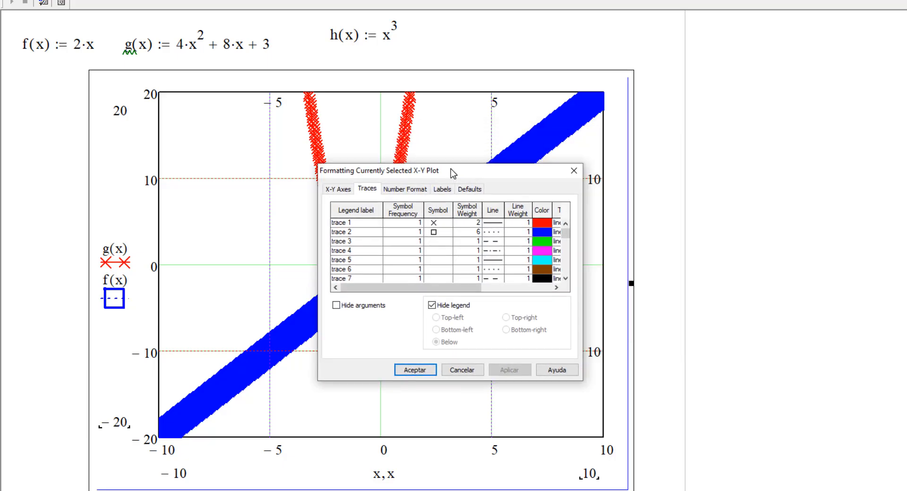
left_click(435, 222)
left_click(447, 223)
left_click(441, 241)
left_click(447, 223)
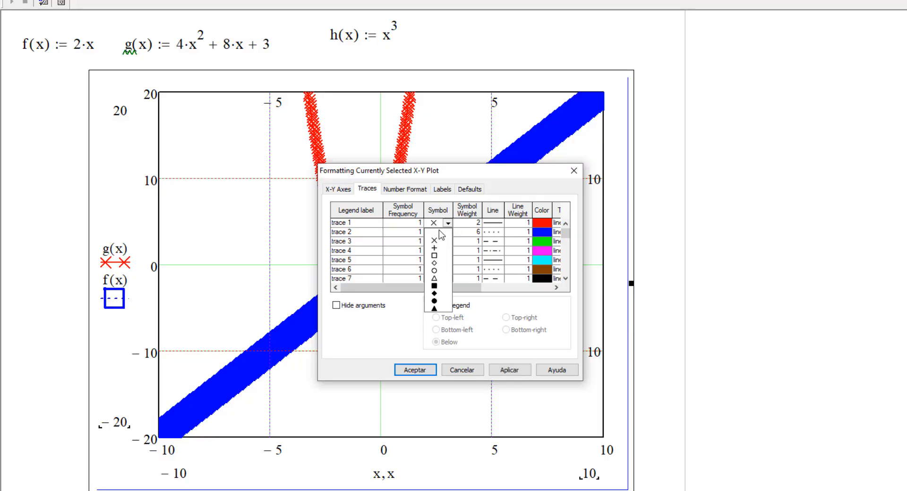
left_click(437, 234)
left_click(447, 232)
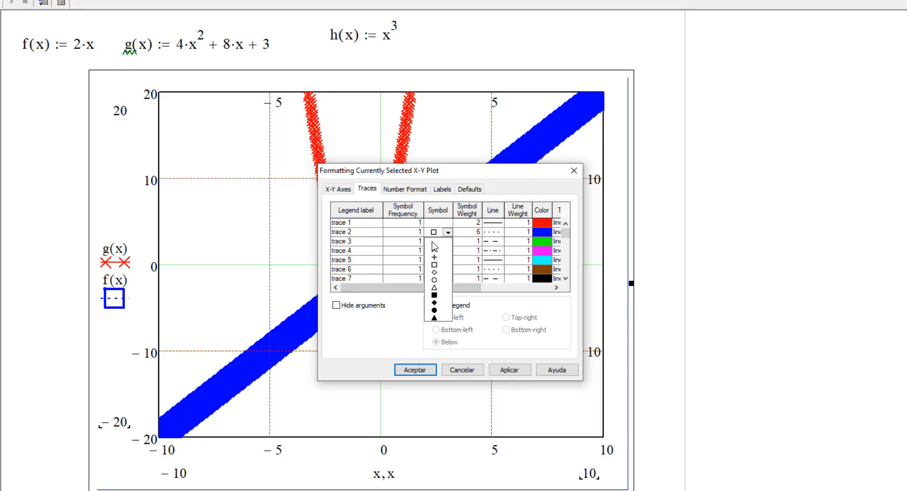
left_click(436, 241)
Reset the symbol weight of both trace 1 and trace 2 to 1.
left_click(476, 222)
left_click(463, 232)
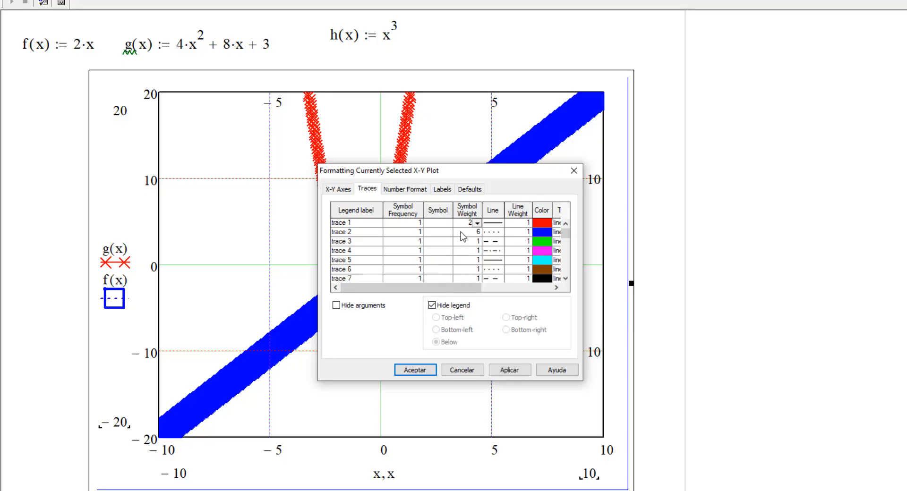
left_click(468, 232)
left_click(477, 233)
left_click(461, 241)
Set the line style of trace 1 to dotted and of trace 2 to dashed, and apply the formatting.
left_click(495, 223)
left_click(499, 223)
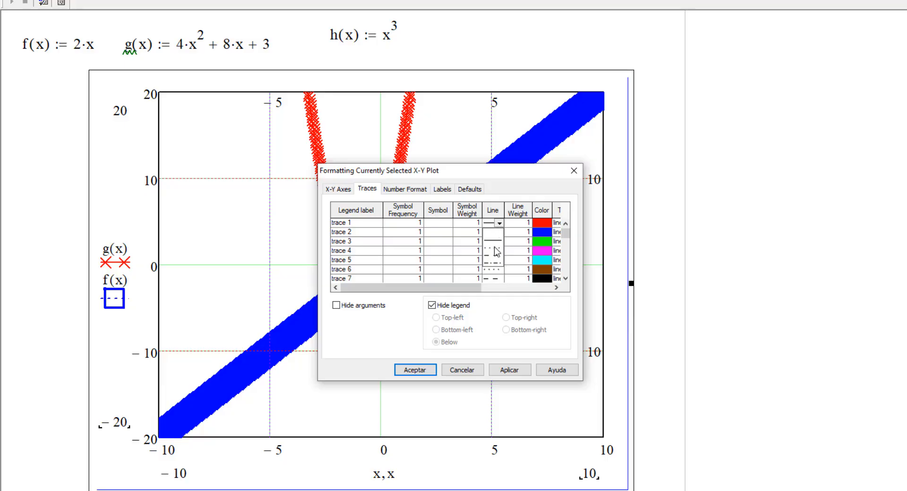
left_click(496, 249)
left_click(499, 224)
left_click(494, 241)
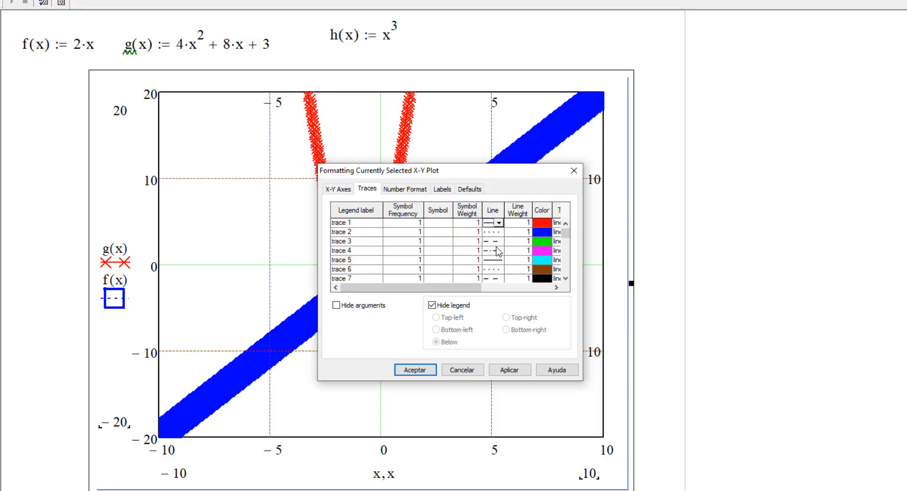
left_click(495, 232)
left_click(499, 232)
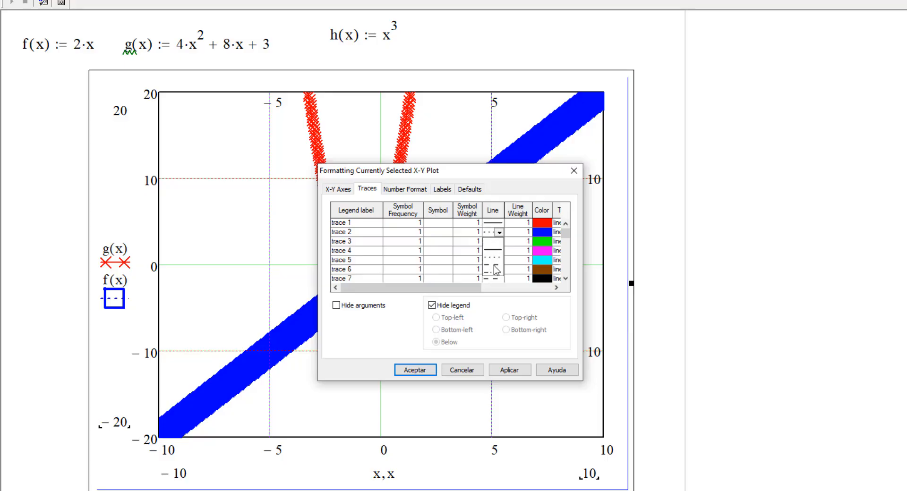
left_click(494, 266)
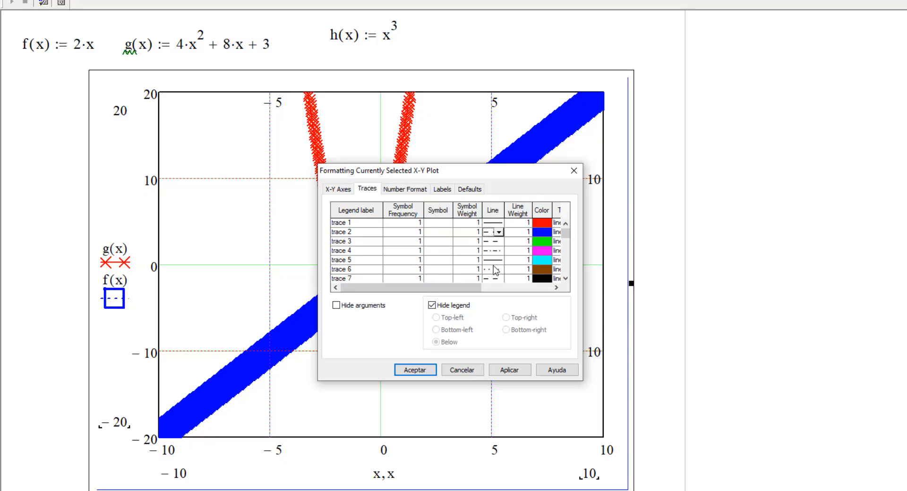
left_click(493, 222)
left_click(500, 223)
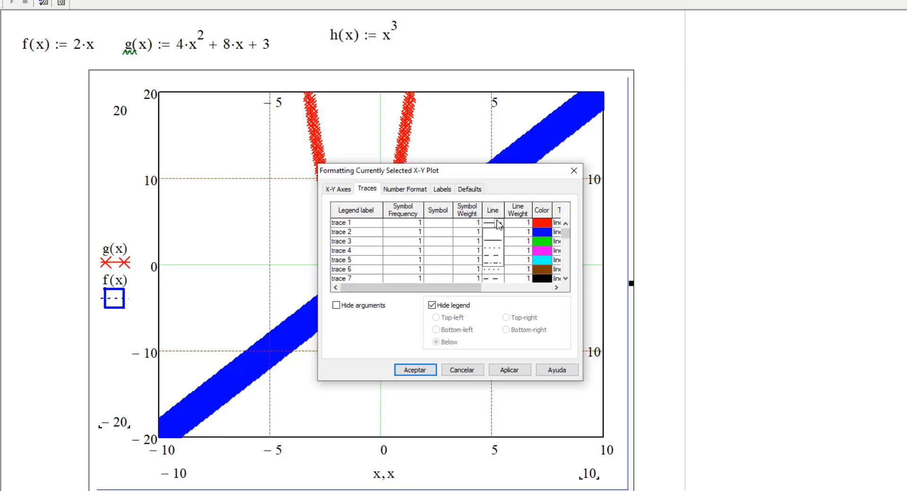
left_click(496, 256)
left_click(425, 370)
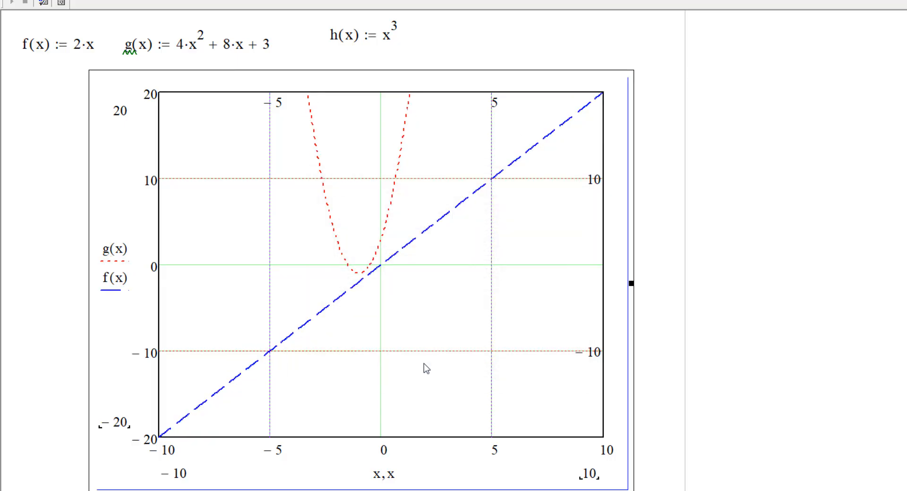
Set the line weight of trace 1 to 3 and of trace 2 to 7, and apply the formatting.
double_click(471, 255)
left_click(476, 152)
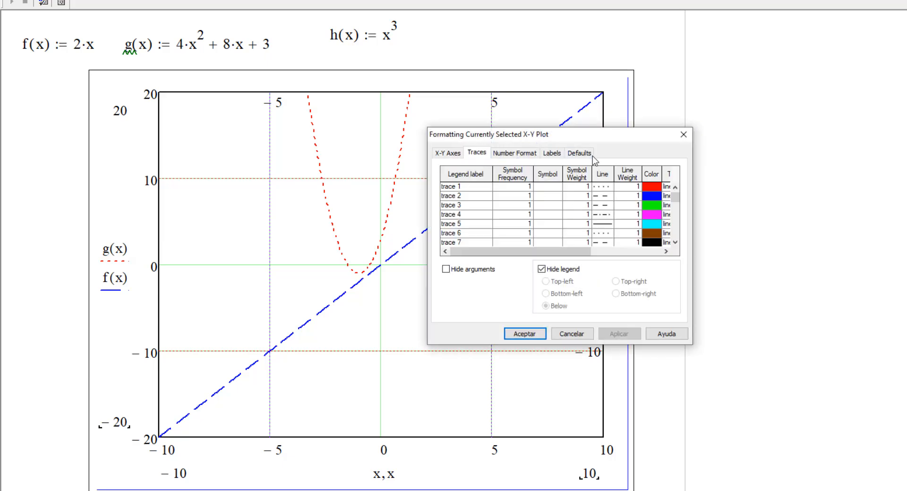
left_click_drag(557, 135, 474, 138)
left_click(525, 189)
left_click(525, 189)
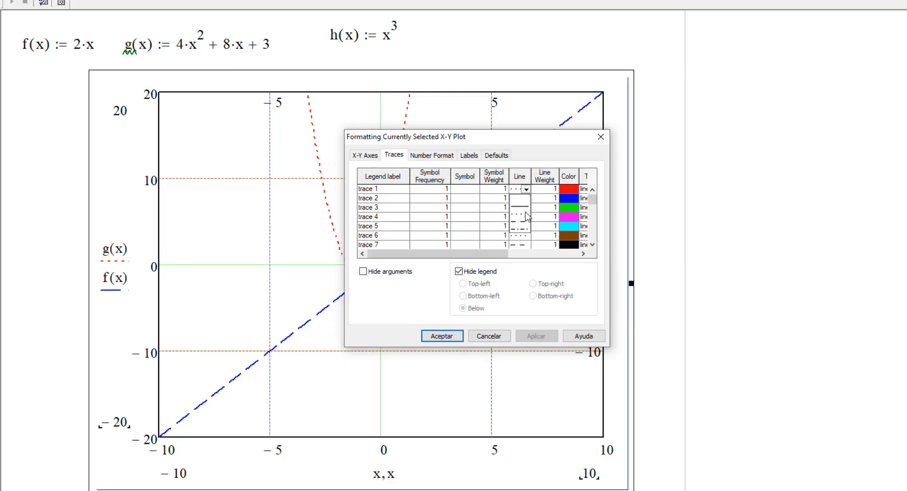
left_click(551, 189)
left_click(537, 213)
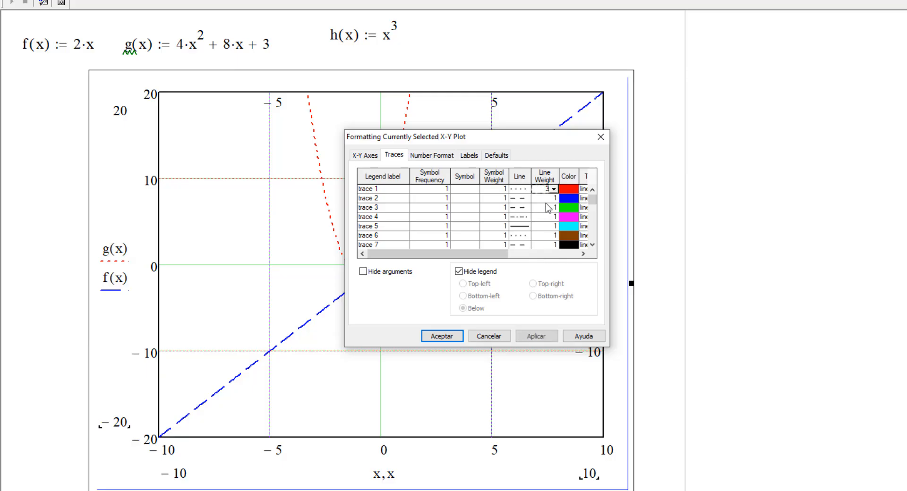
left_click(548, 198)
left_click(540, 253)
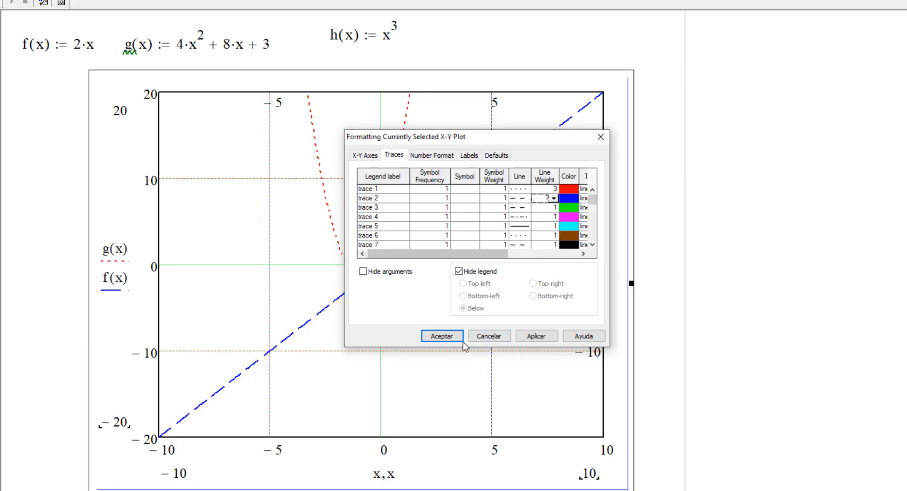
left_click(442, 335)
Reopen the plot's trace formatting and reset the line weights of trace 1 and trace 2 to 1.
double_click(438, 267)
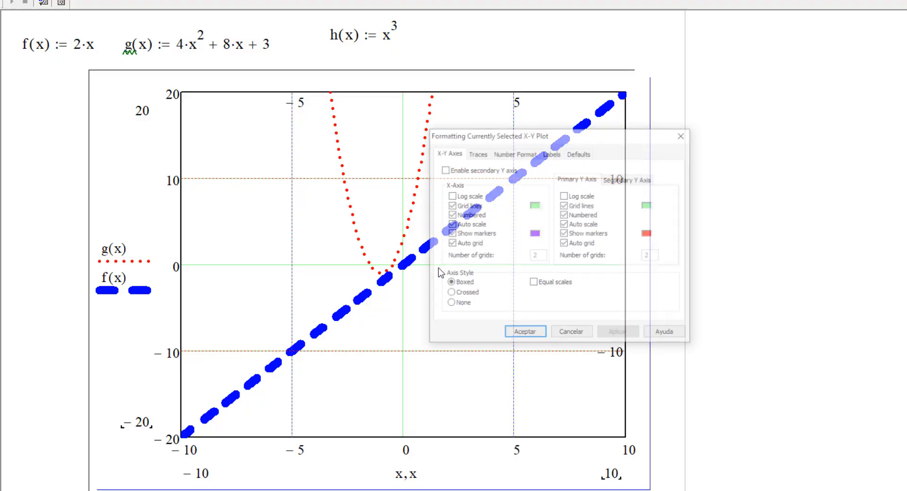
left_click(476, 152)
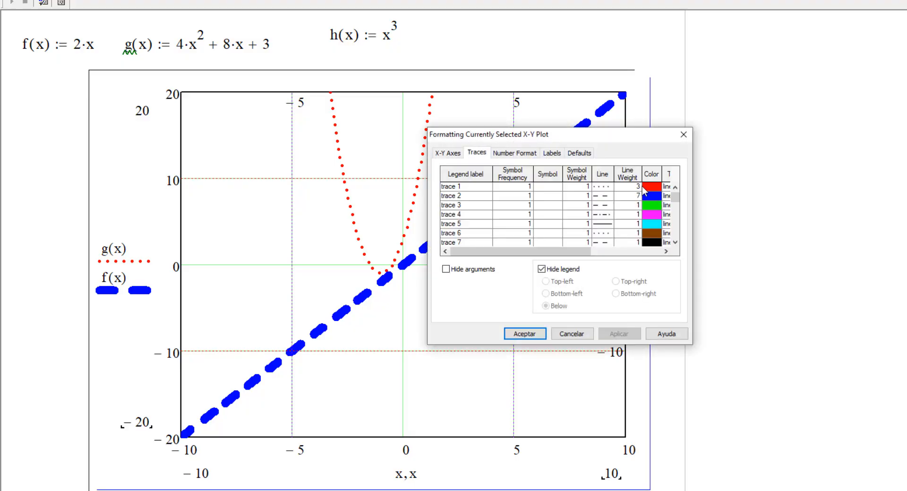
left_click(641, 186)
left_click(627, 186)
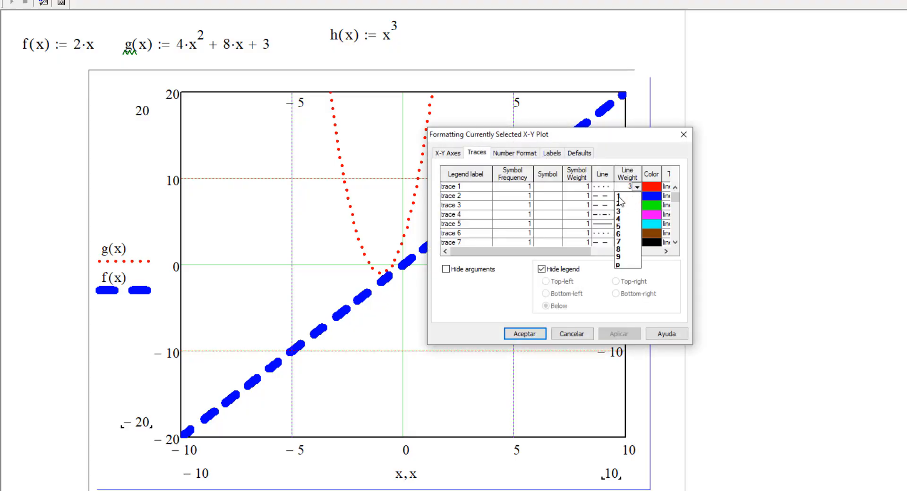
left_click(618, 196)
left_click(627, 196)
left_click(637, 195)
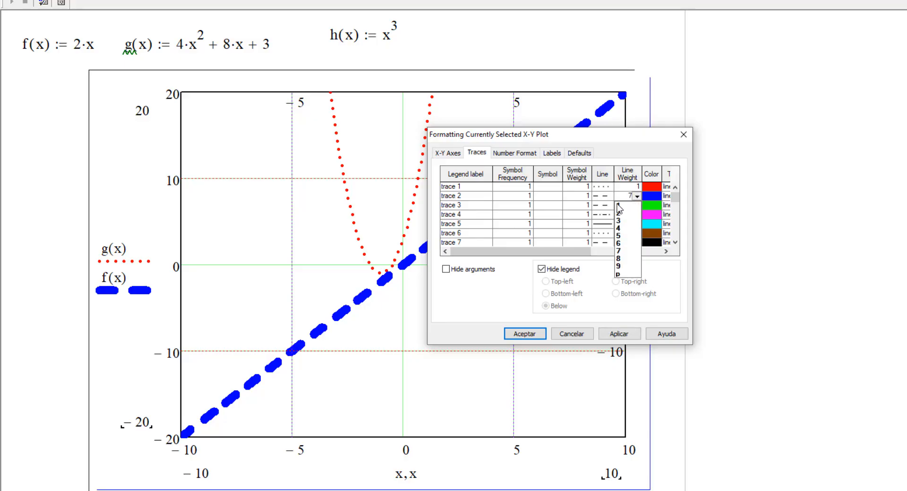
left_click(618, 204)
Change the color of trace 2 to orange and of trace 1 to violet, and apply the formatting.
left_click_drag(540, 253, 610, 253)
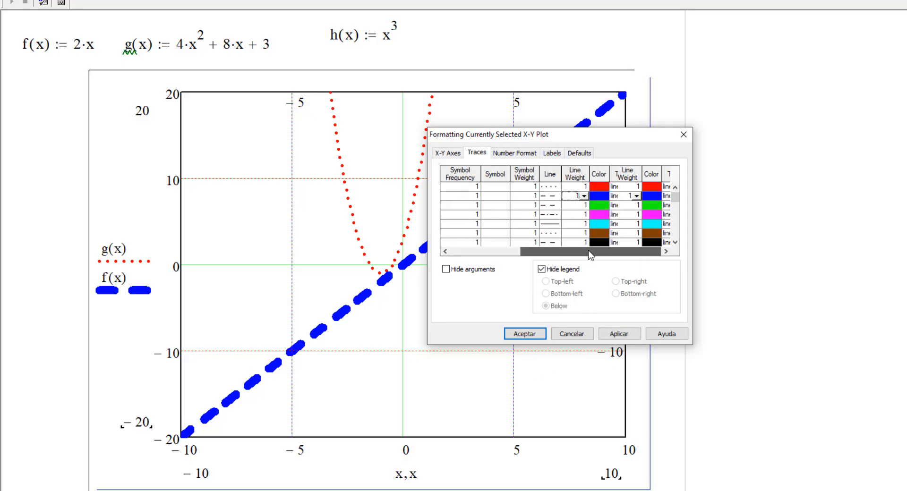
left_click(605, 198)
left_click(521, 201)
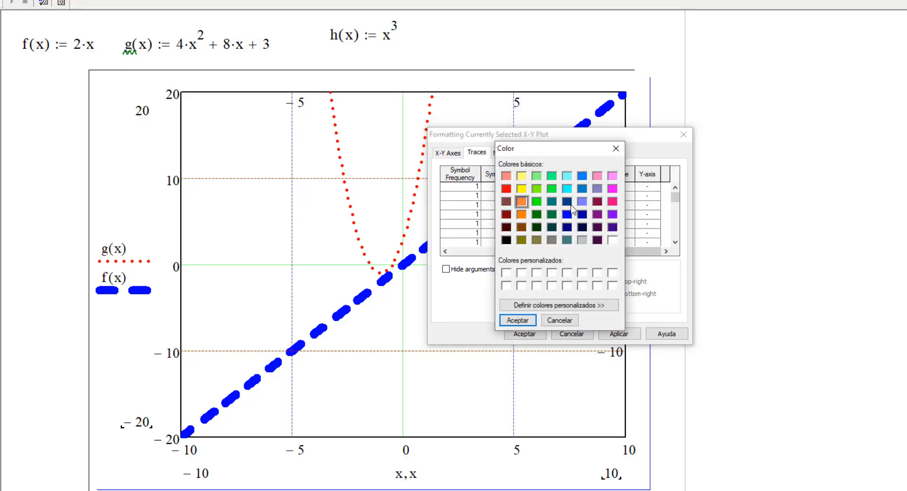
left_click(520, 320)
left_click(605, 189)
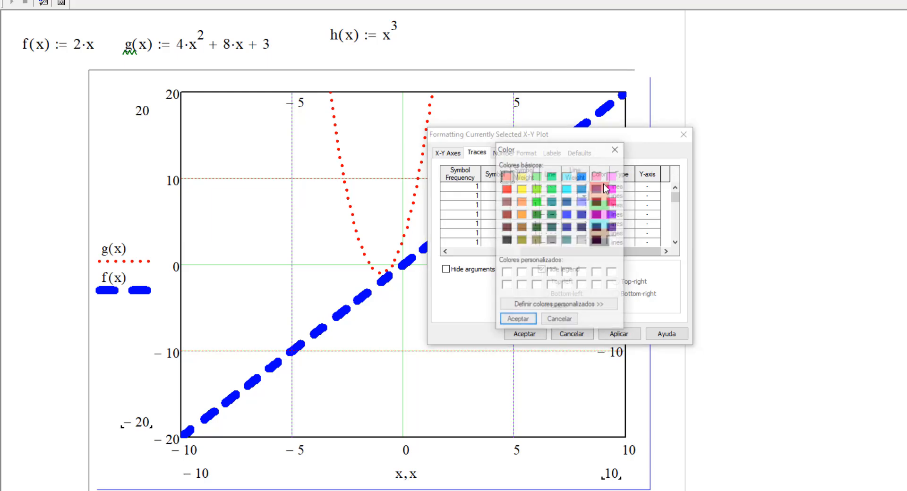
left_click(612, 202)
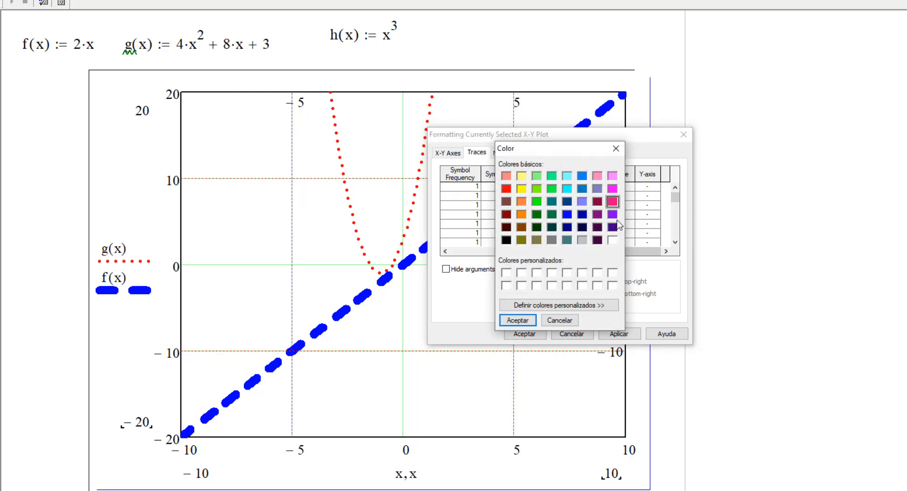
left_click(613, 215)
left_click(519, 324)
left_click(521, 332)
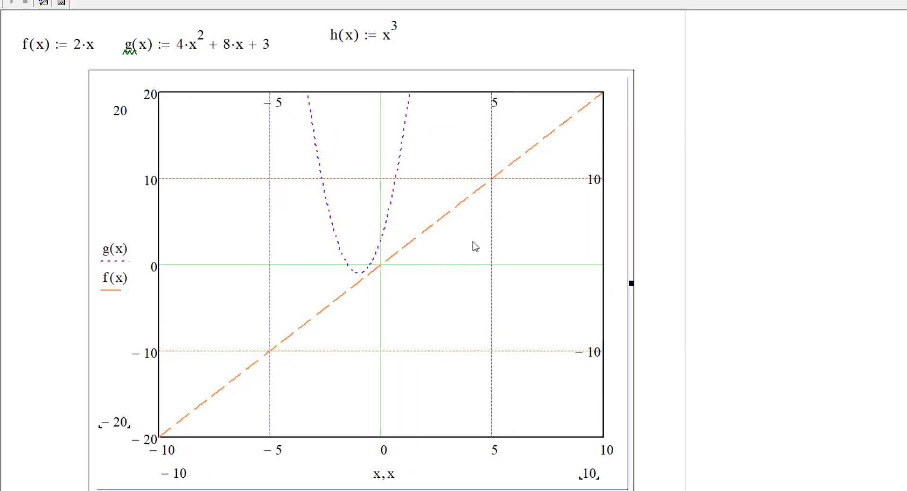
Reopen the plot's trace formatting, set the type of trace 1 to solidbar, and apply the formatting.
double_click(484, 259)
left_click(475, 153)
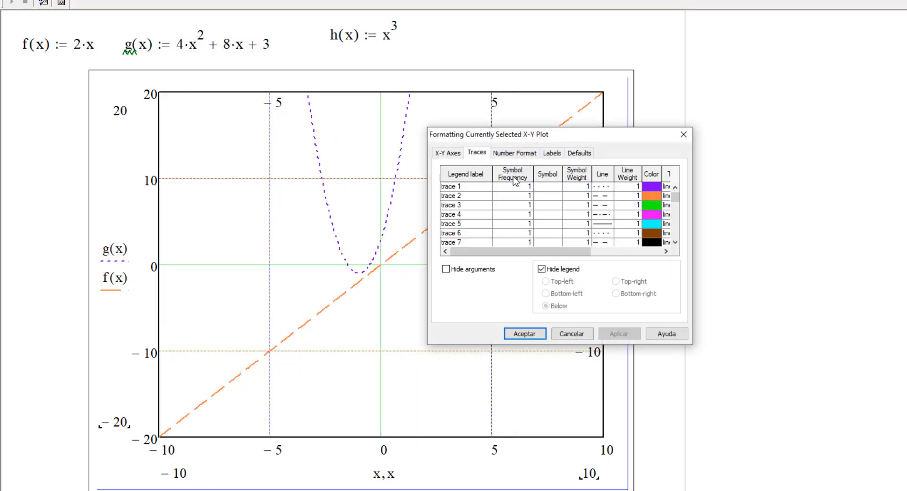
left_click_drag(586, 255, 658, 252)
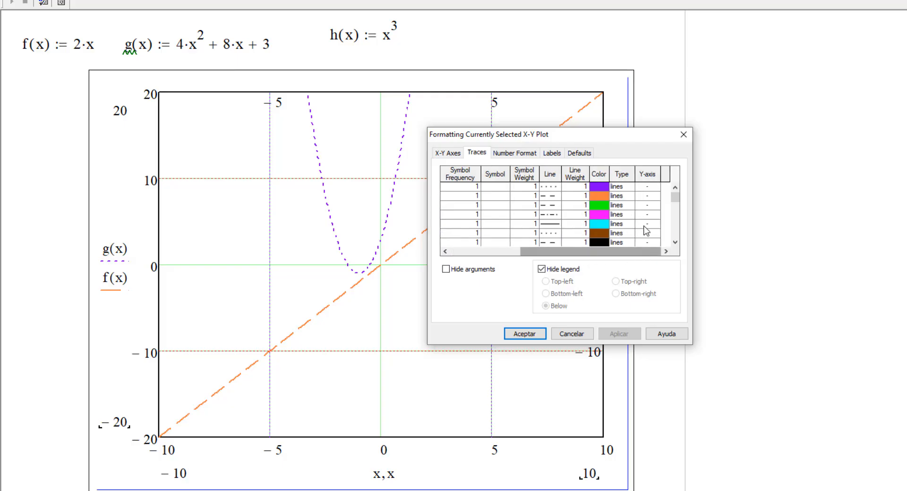
left_click(624, 187)
left_click(629, 188)
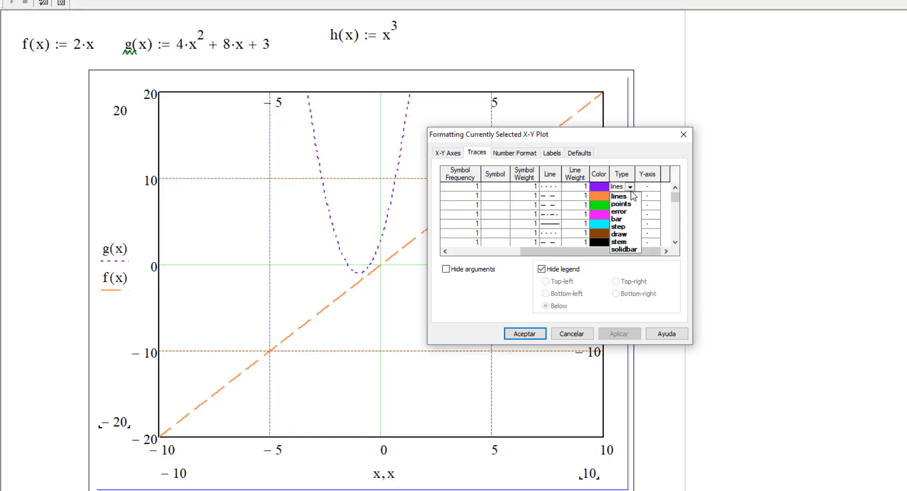
left_click(620, 204)
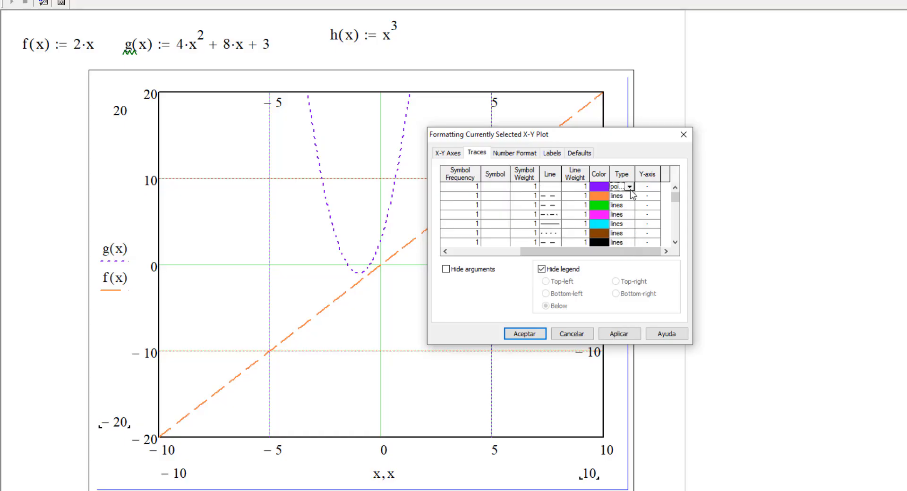
left_click(630, 187)
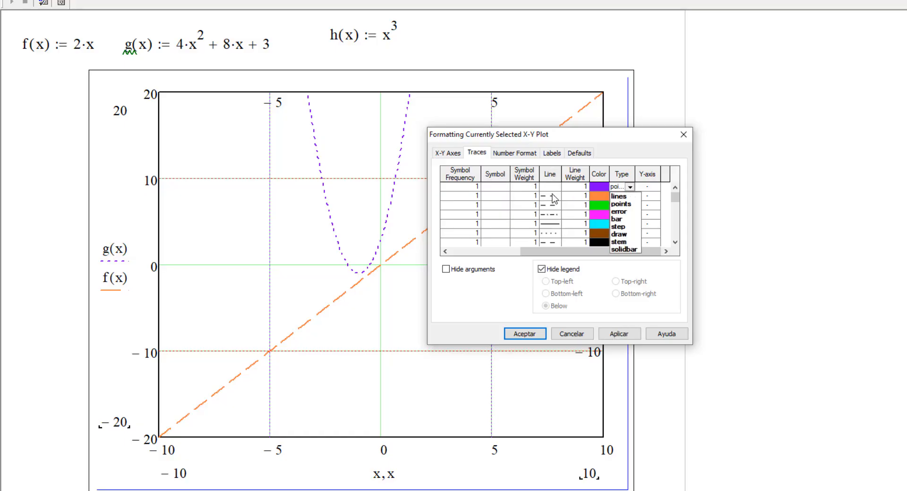
left_click(626, 249)
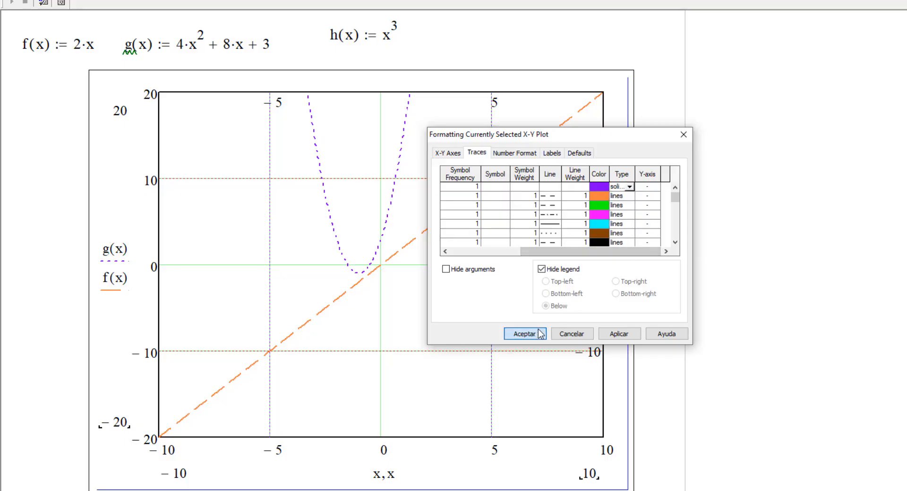
left_click(524, 333)
Set the type of trace 2 to step in the plot's trace formatting and apply it.
double_click(468, 270)
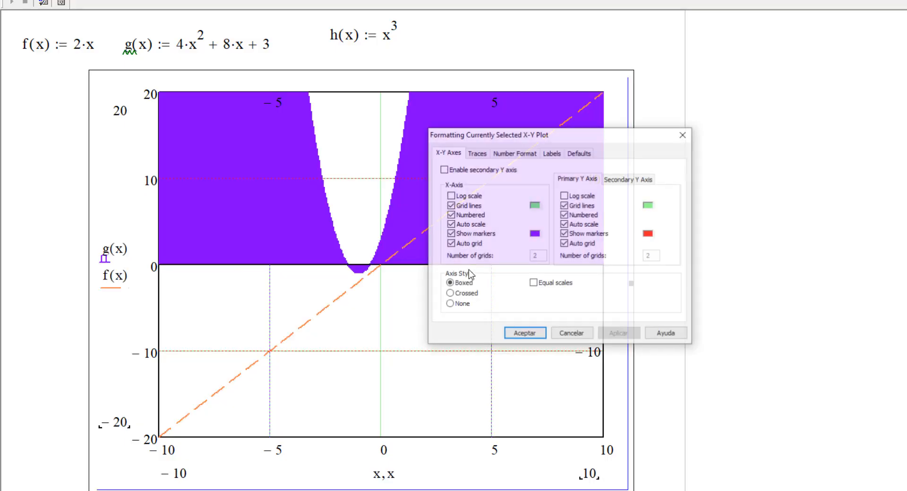
left_click(477, 153)
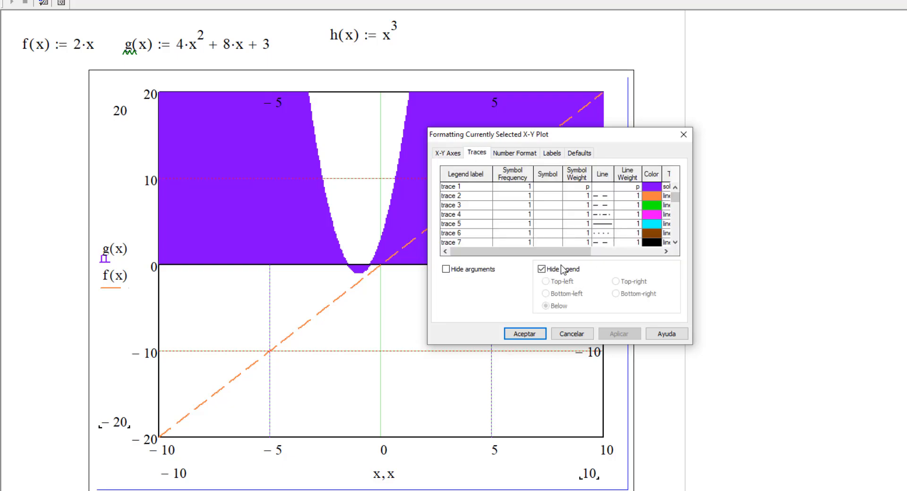
left_click(598, 251)
left_click(620, 197)
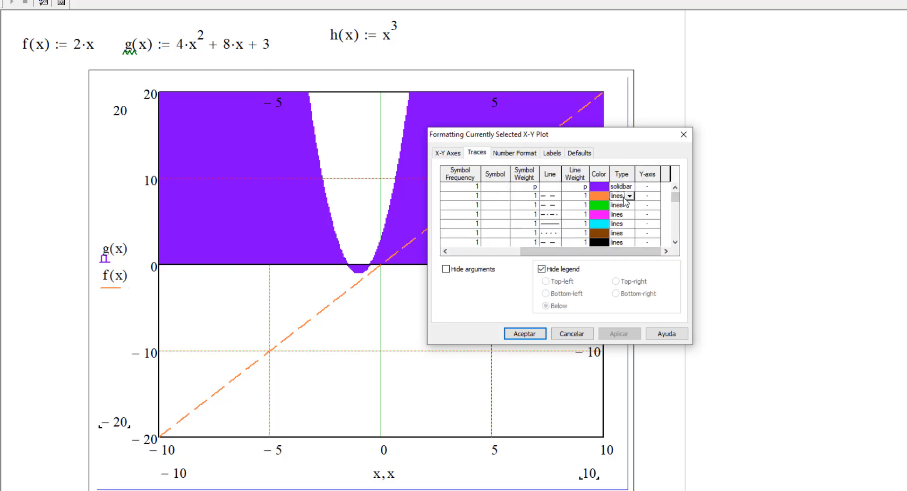
left_click(629, 196)
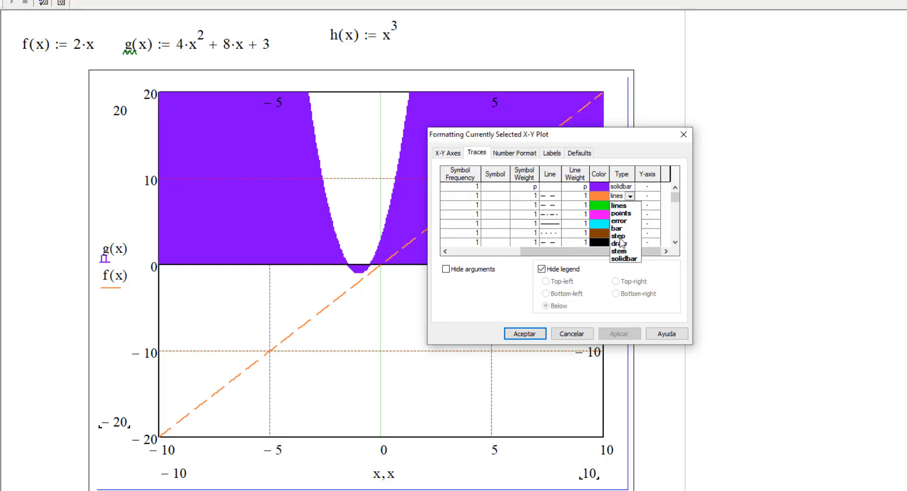
left_click(620, 242)
left_click(531, 334)
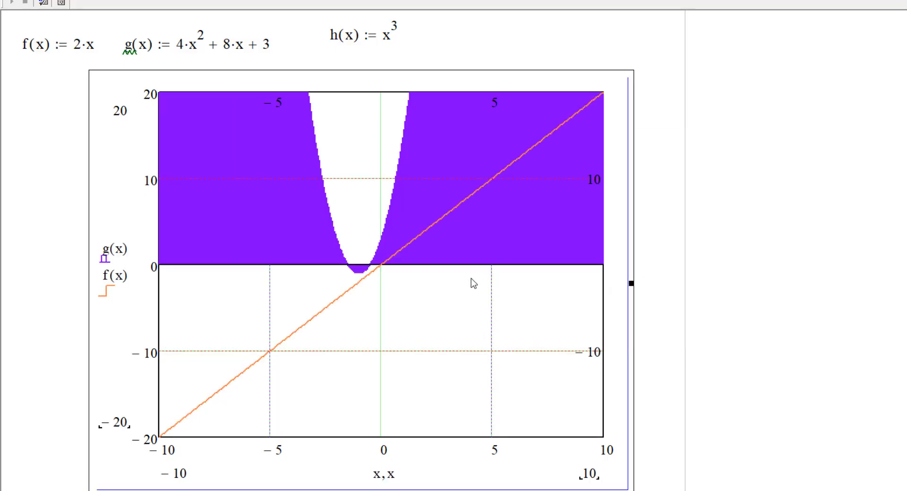
Zoom the plot to a region around the parabola's vertex and the origin, about x -1.13 to 0.50 and y -2.43 to 2.30.
right_click(410, 252)
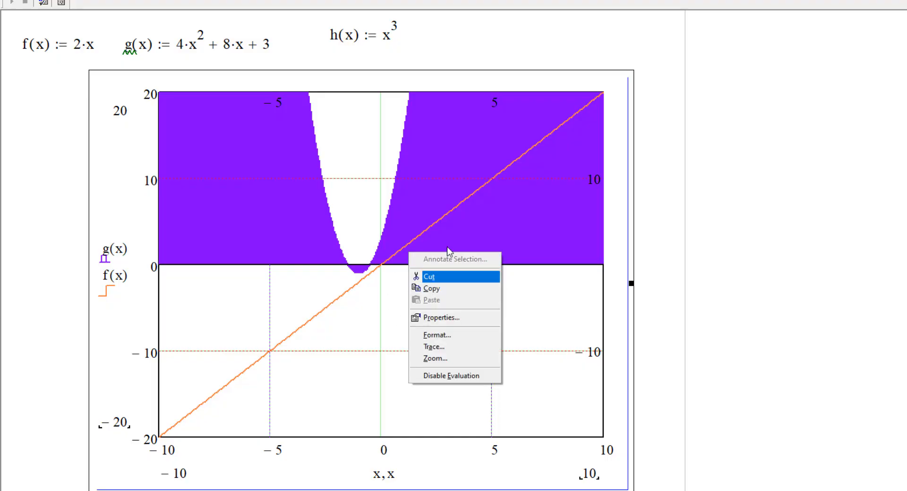
right_click(483, 221)
right_click(405, 284)
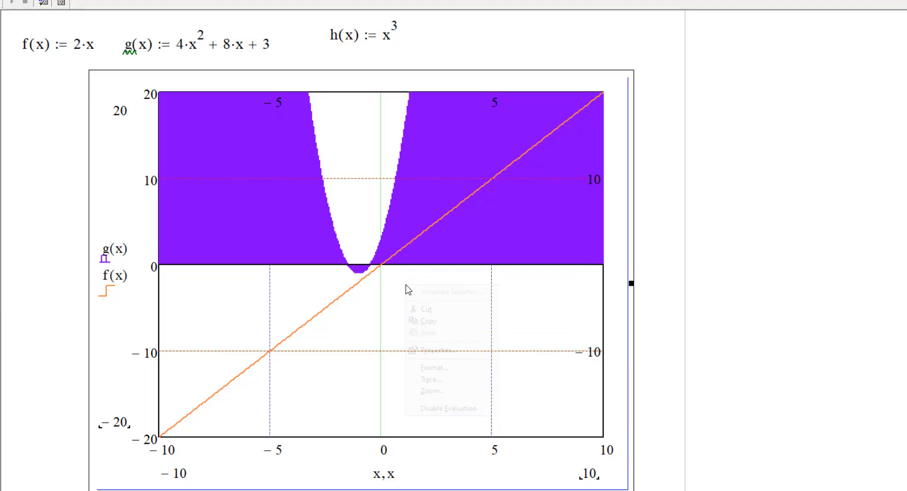
left_click(435, 275)
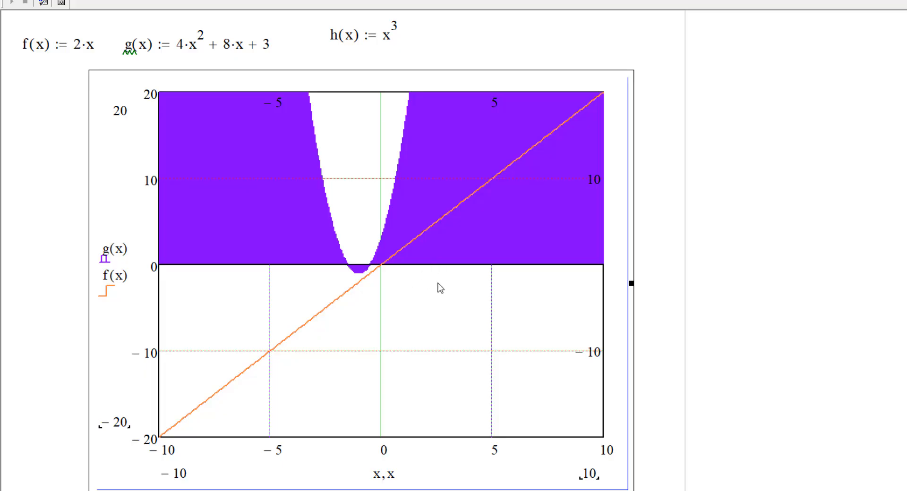
right_click(418, 265)
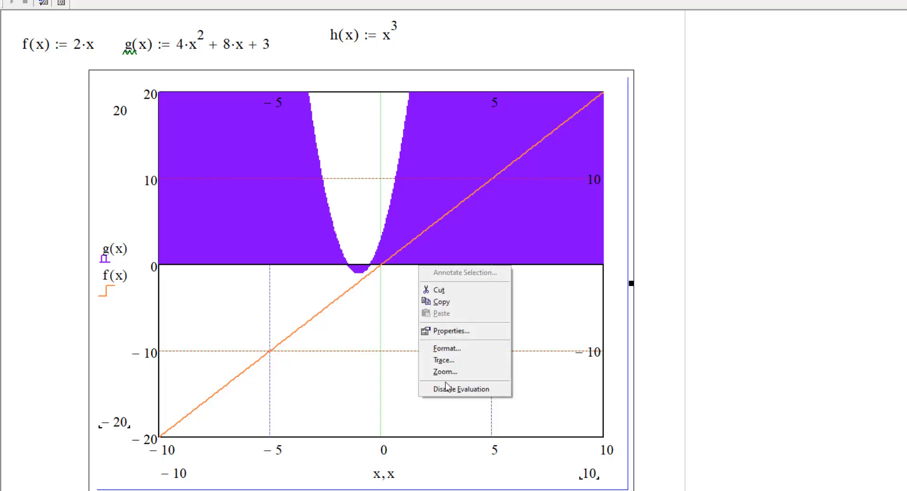
right_click(467, 247)
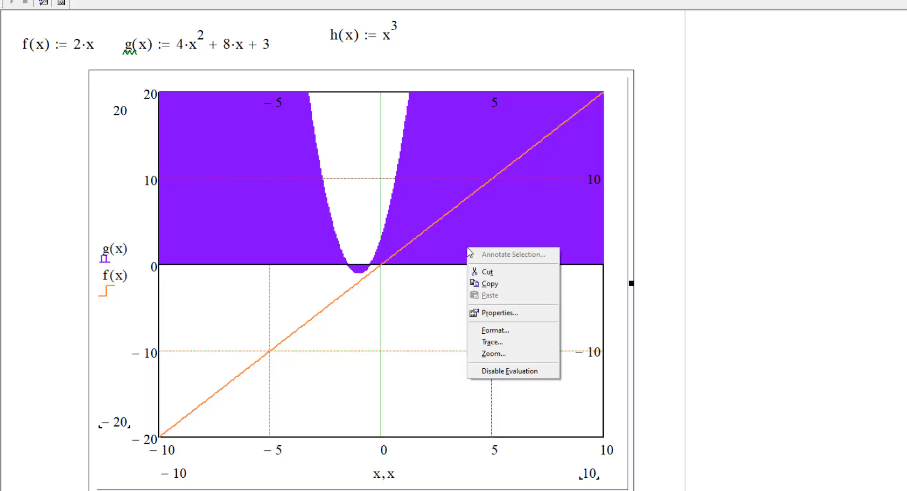
left_click(494, 355)
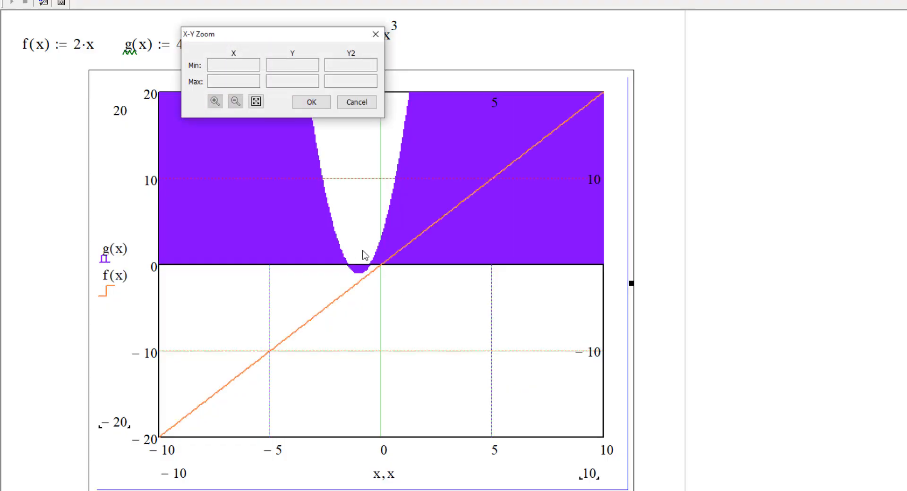
left_click_drag(356, 245, 392, 286)
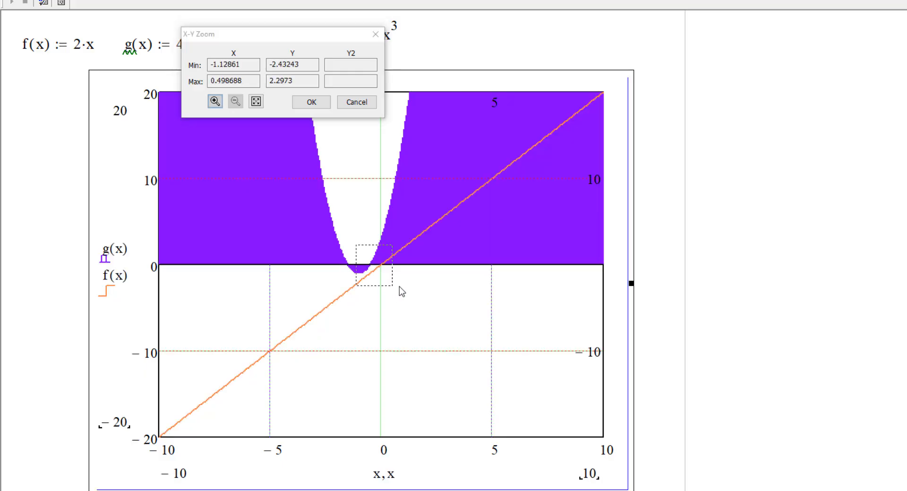
left_click(316, 105)
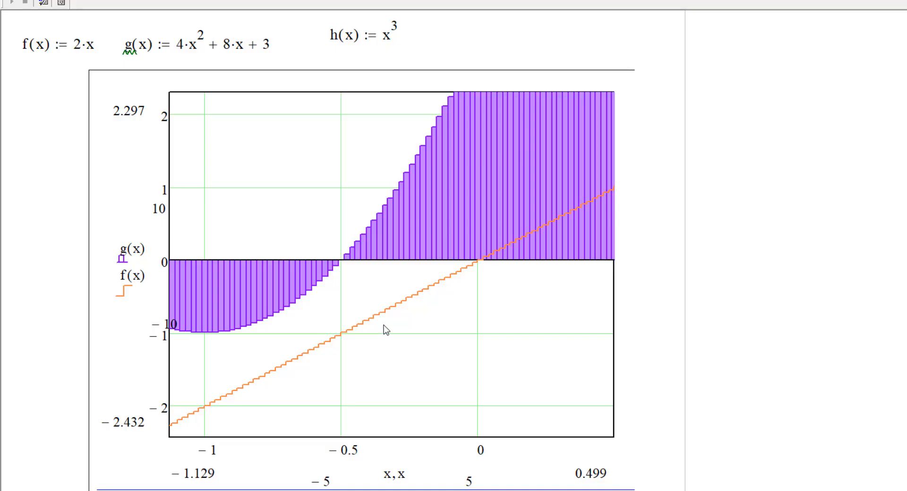
left_click(757, 263)
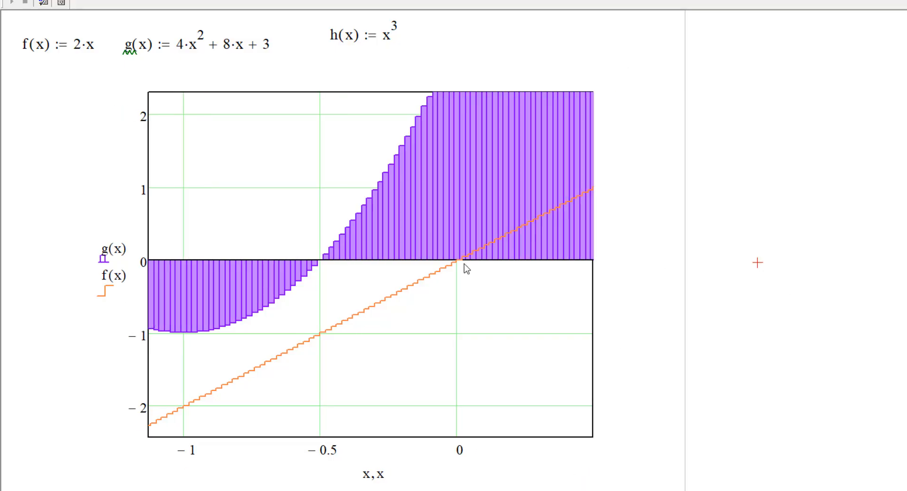
Set the type of trace 1 and trace 2 back to lines, apply the formatting and close the plot's format settings.
double_click(424, 234)
left_click(476, 152)
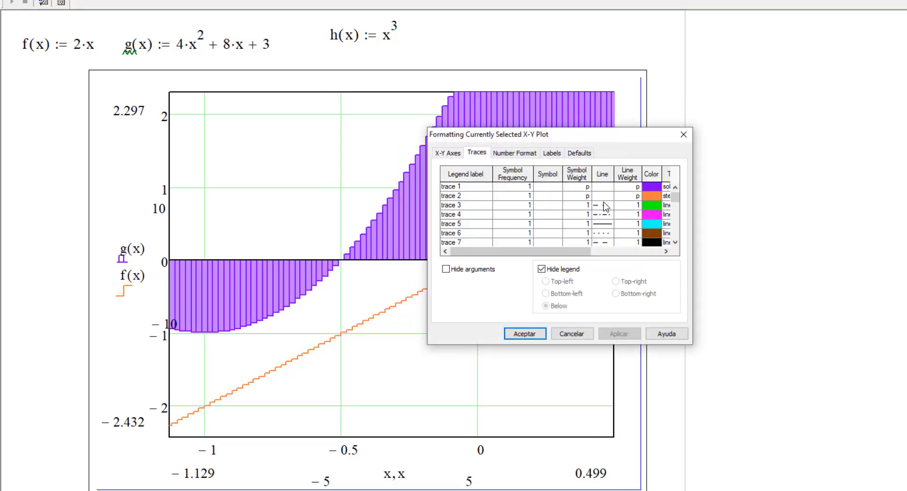
left_click_drag(543, 251, 614, 251)
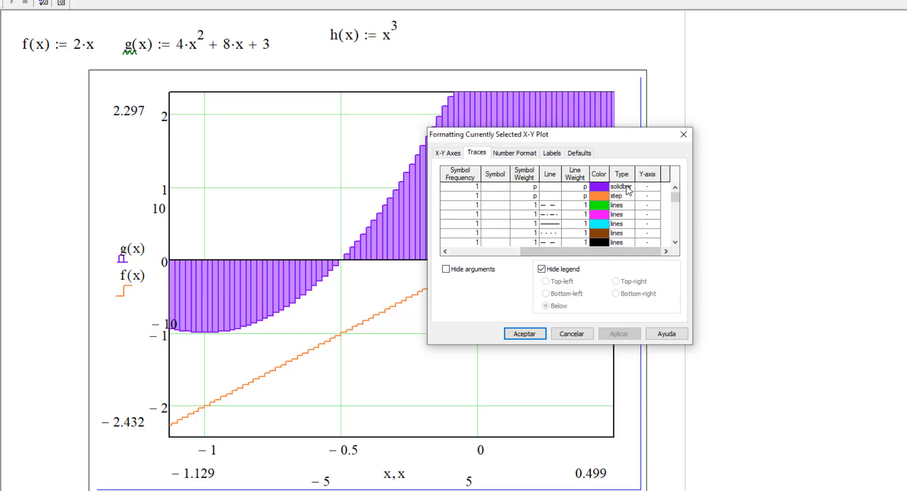
left_click(629, 188)
left_click(630, 187)
left_click(619, 196)
left_click(618, 196)
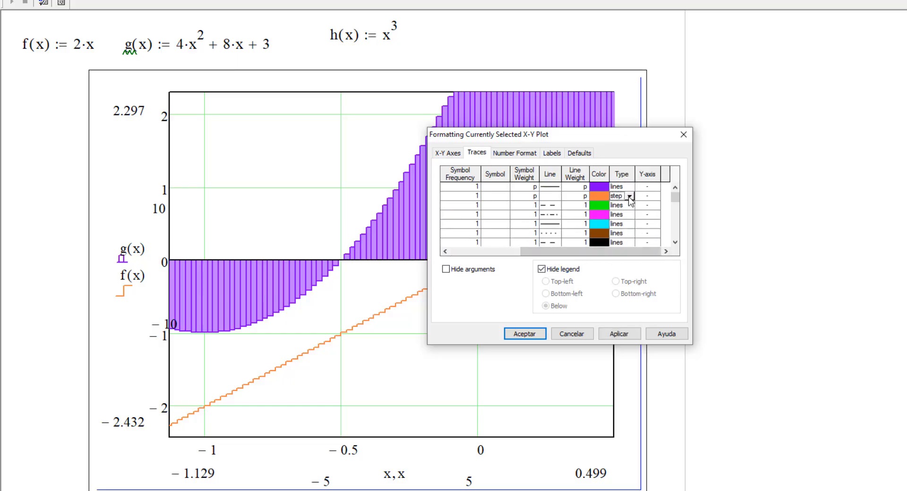
left_click(629, 196)
left_click(618, 206)
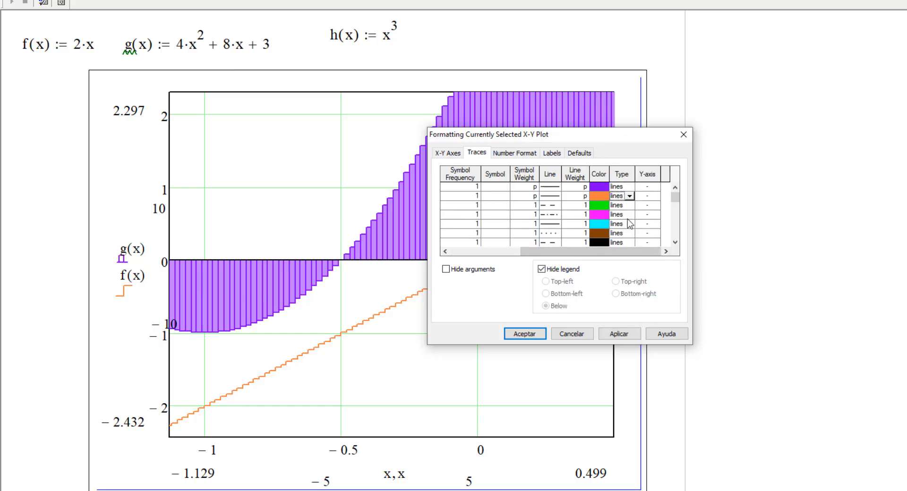
left_click(528, 333)
double_click(453, 308)
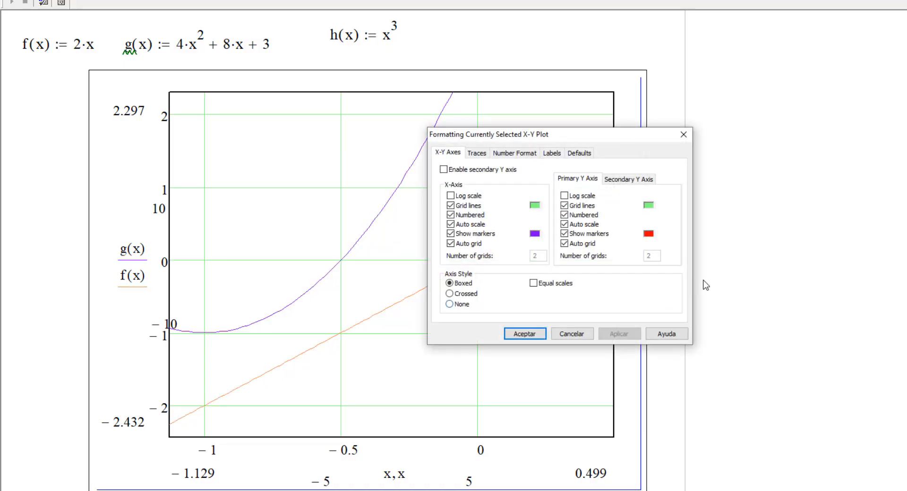
left_click(524, 334)
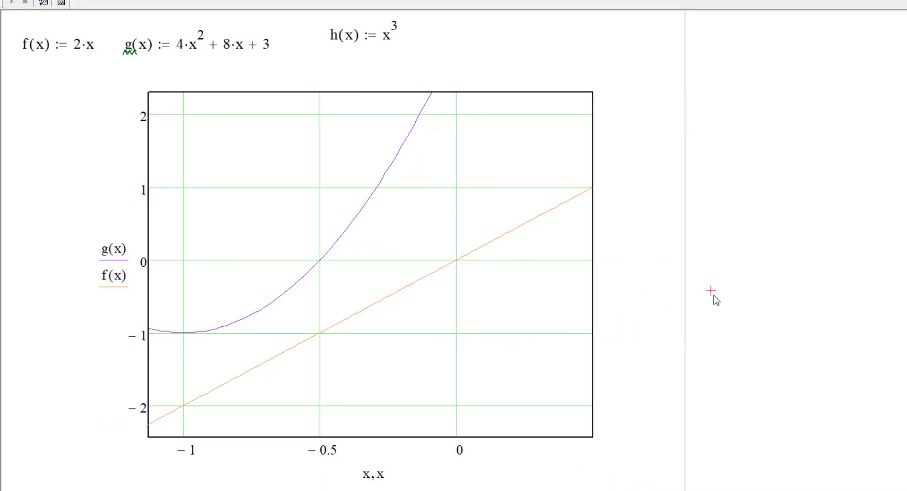